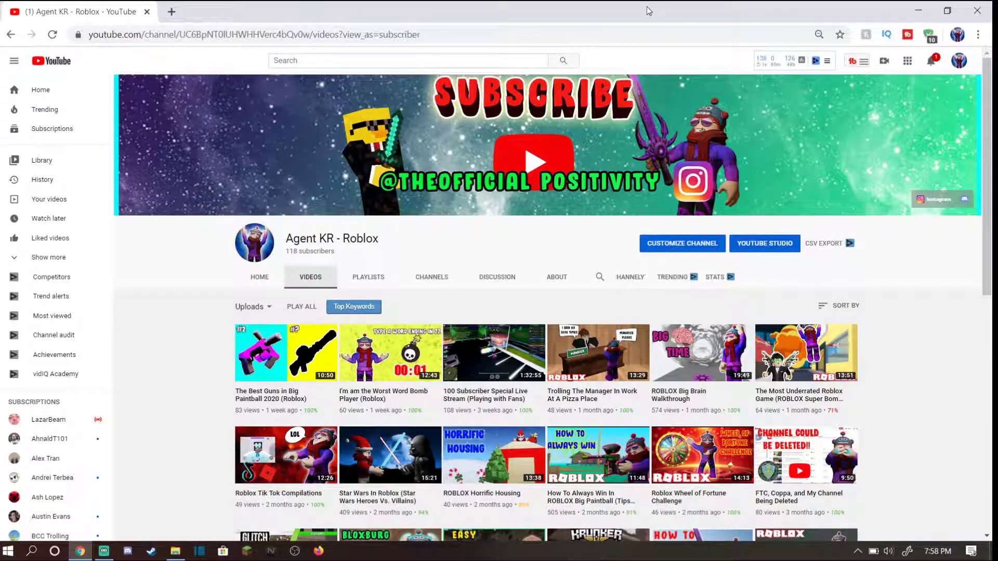
{"action": "scroll", "coordinate": [809, 470], "scroll_direction": "down", "scroll_amount": 4}
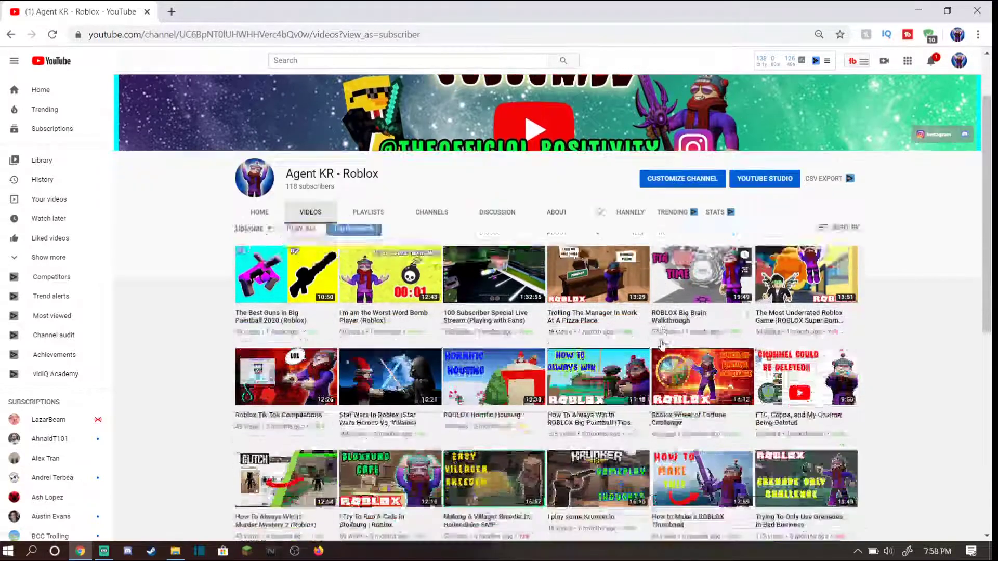
{"action": "scroll", "coordinate": [434, 371], "scroll_direction": "up", "scroll_amount": 4}
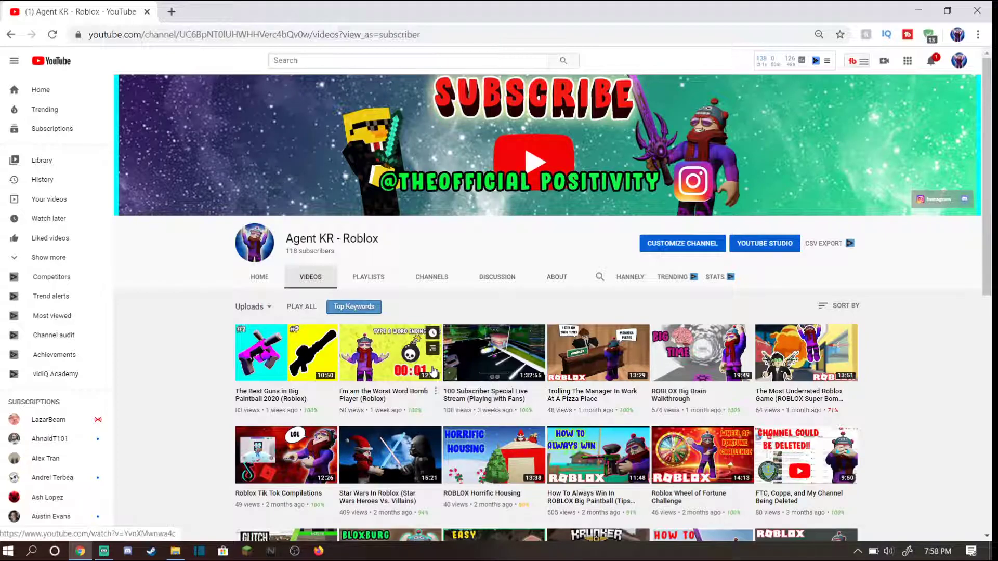
{"action": "scroll", "coordinate": [656, 468], "scroll_direction": "down", "scroll_amount": 3}
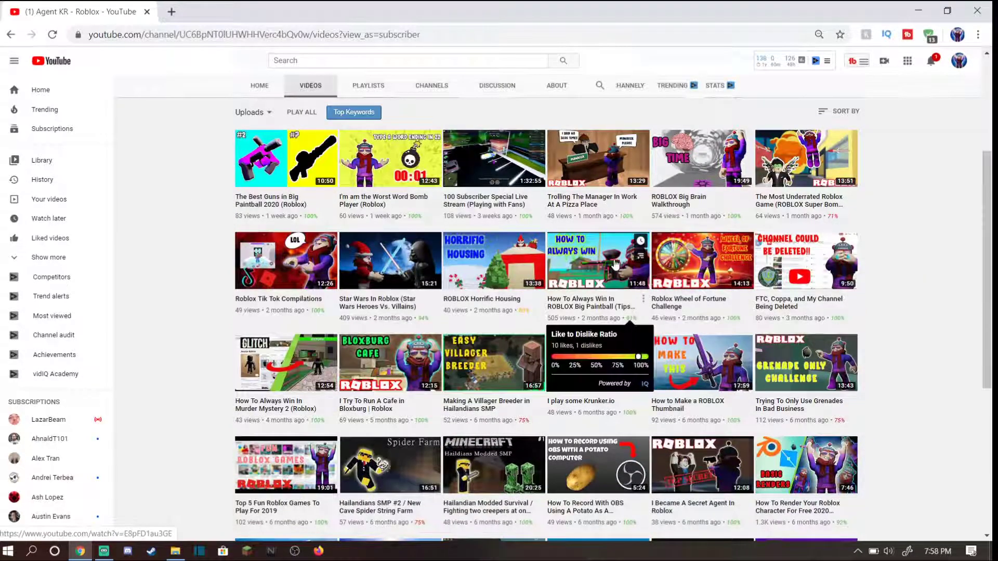
{"action": "scroll", "coordinate": [633, 324], "scroll_direction": "up", "scroll_amount": 3}
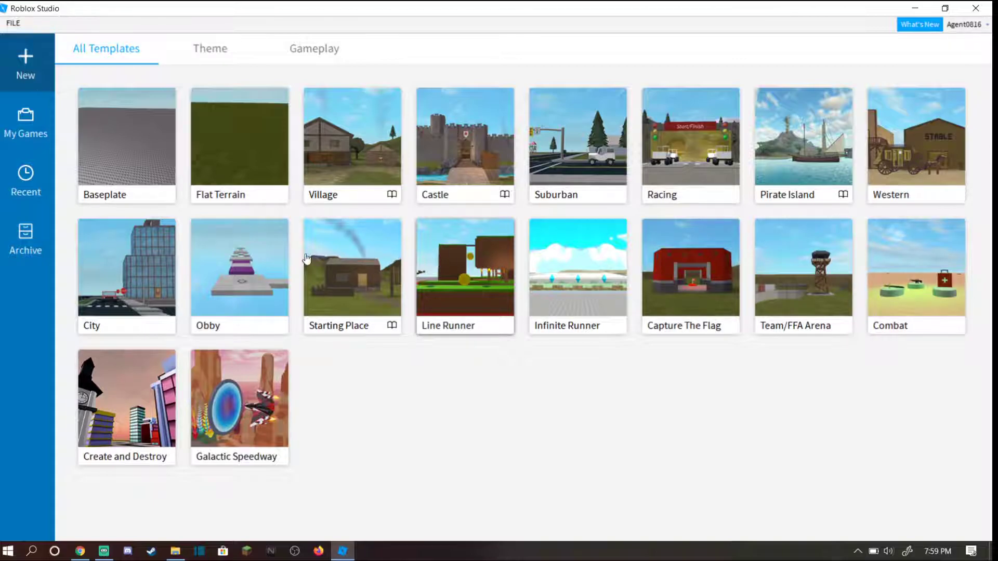
Create a new place from the Baseplate template in Roblox Studio and dismiss the game settings error
{"action": "left_click", "coordinate": [83, 114]}
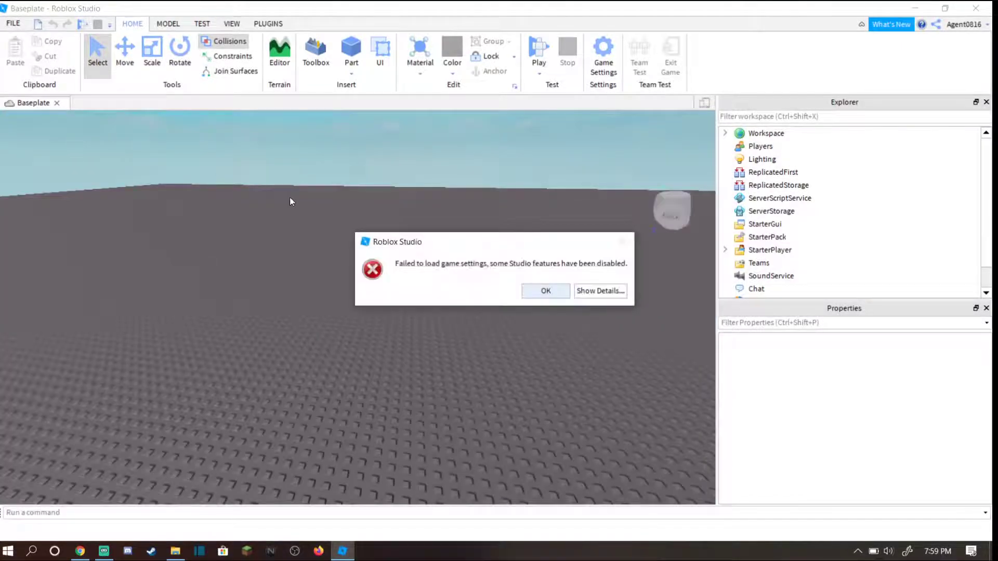
{"action": "left_click", "coordinate": [550, 291]}
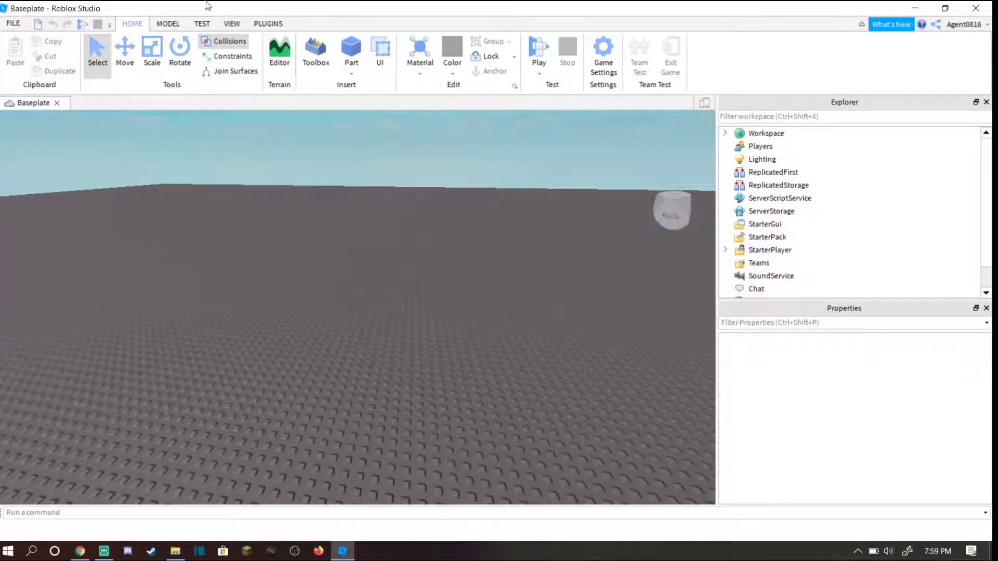
{"action": "left_click", "coordinate": [282, 23]}
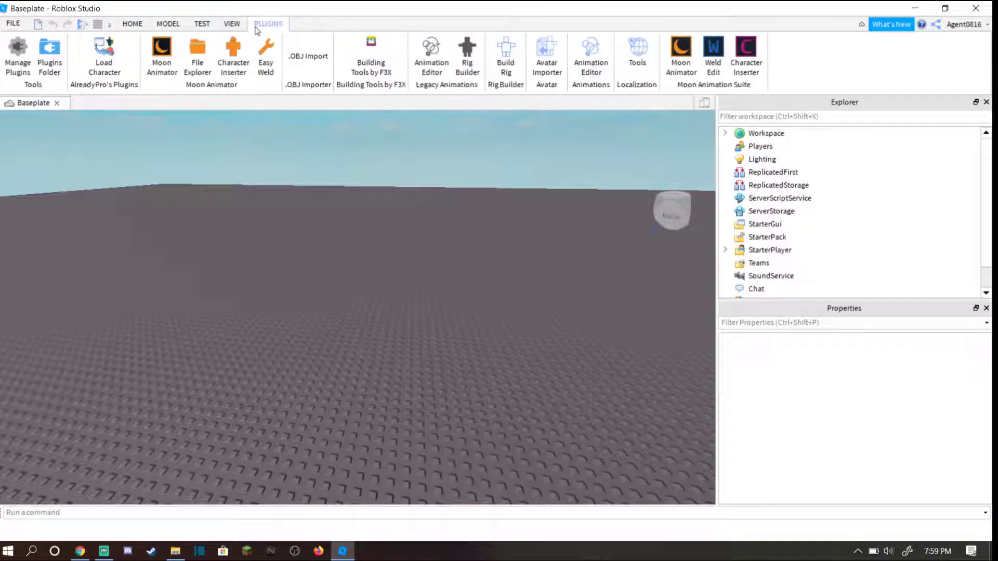
{"action": "left_click", "coordinate": [131, 24]}
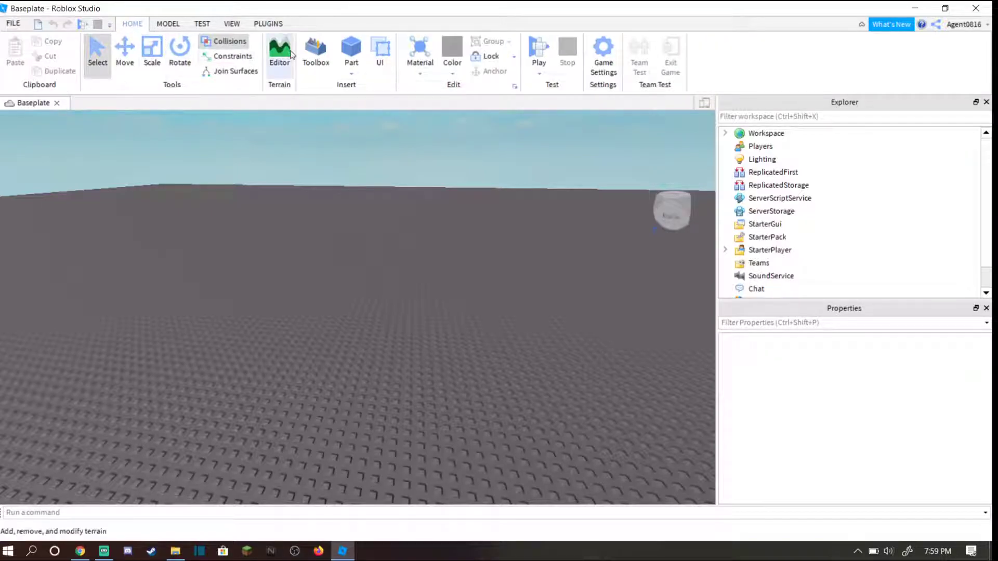
Open the Toolbox, switch its category to Plugins and search for "load character"
{"action": "left_click", "coordinate": [322, 61]}
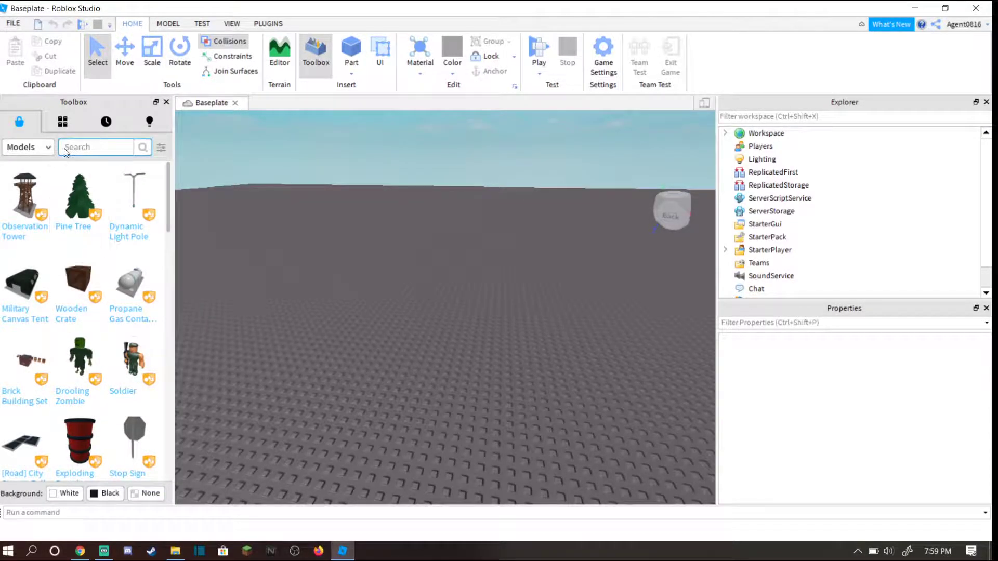
{"action": "left_click", "coordinate": [21, 148]}
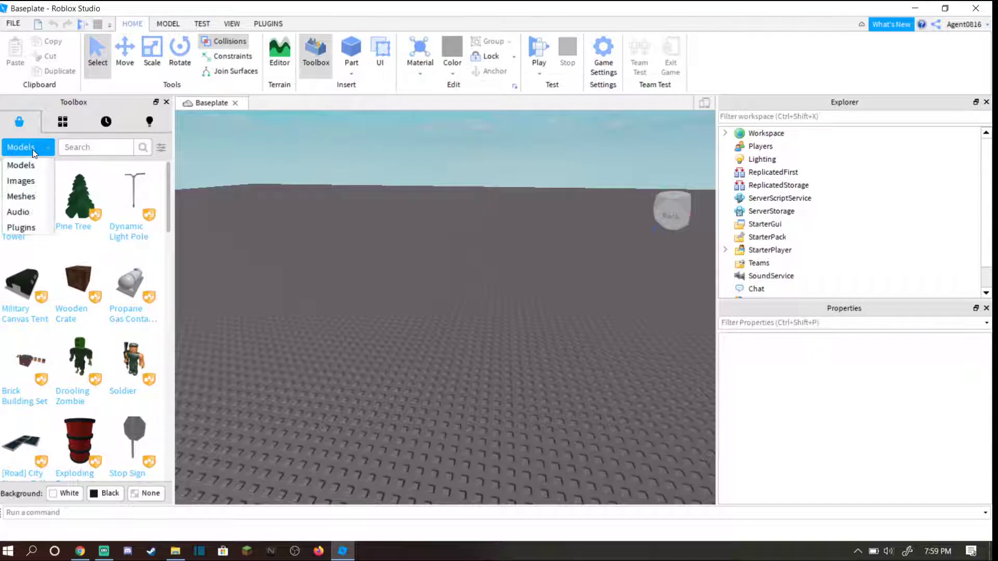
{"action": "left_click", "coordinate": [21, 228]}
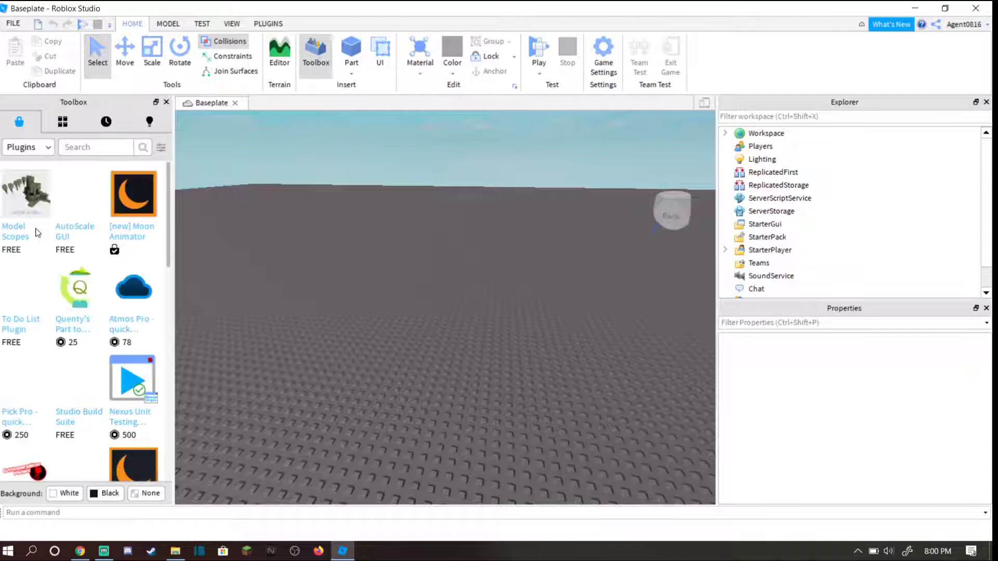
{"action": "left_click", "coordinate": [79, 149]}
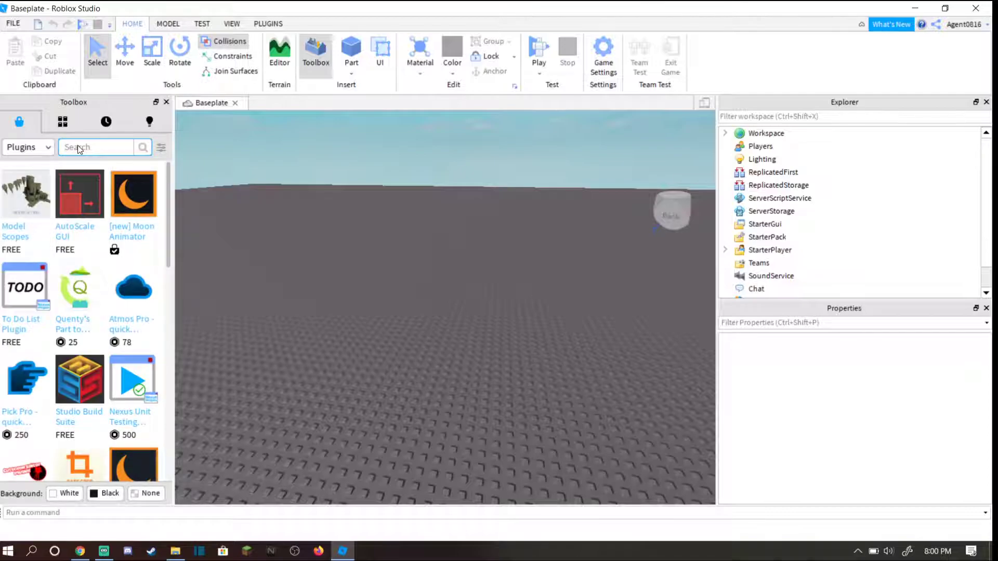
{"action": "type", "text": "load character"}
{"action": "key", "text": "Return"}
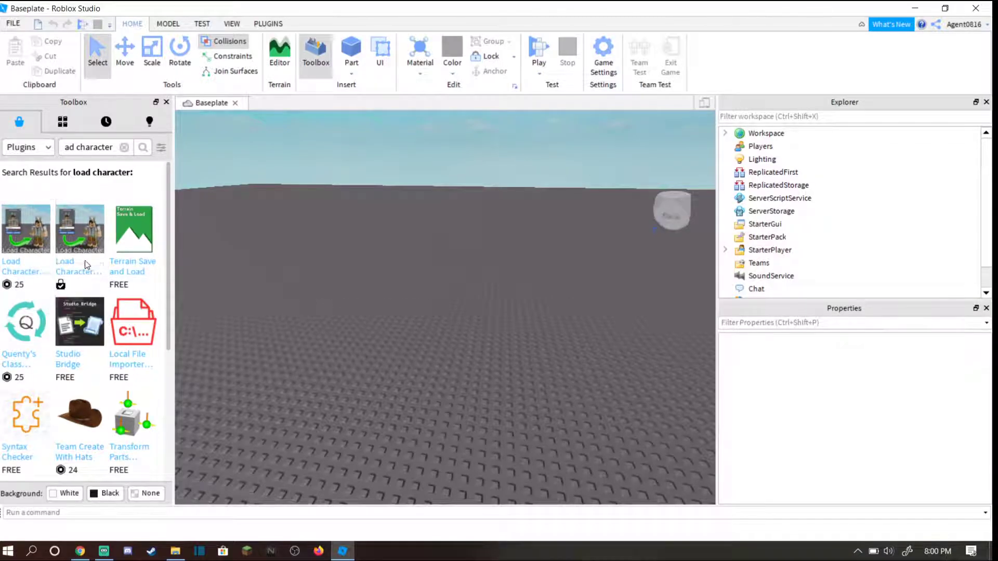
Clear the plugin search, search for "animation" instead and look through the results for an animator plugin
{"action": "left_click", "coordinate": [125, 152]}
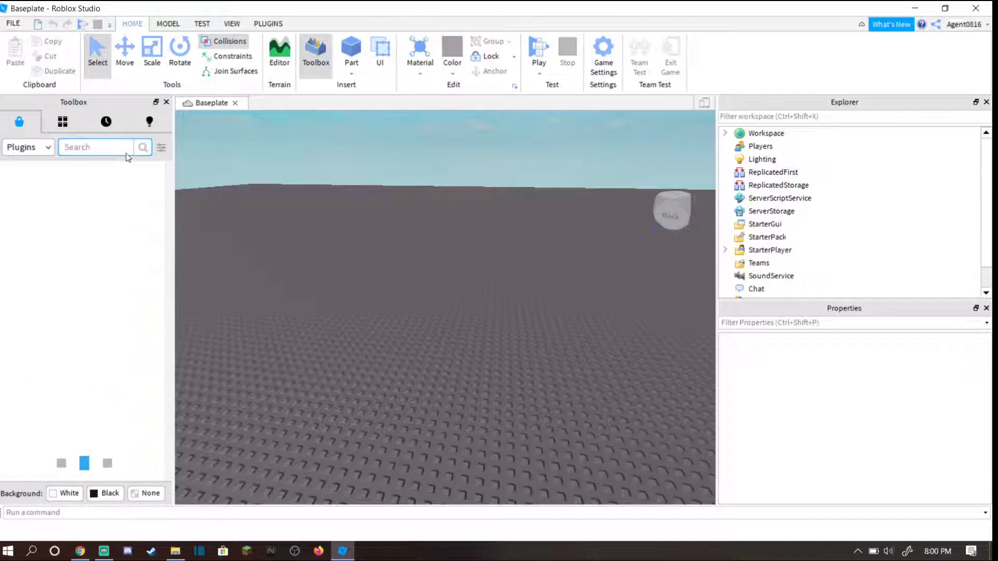
{"action": "type", "text": "animatio"}
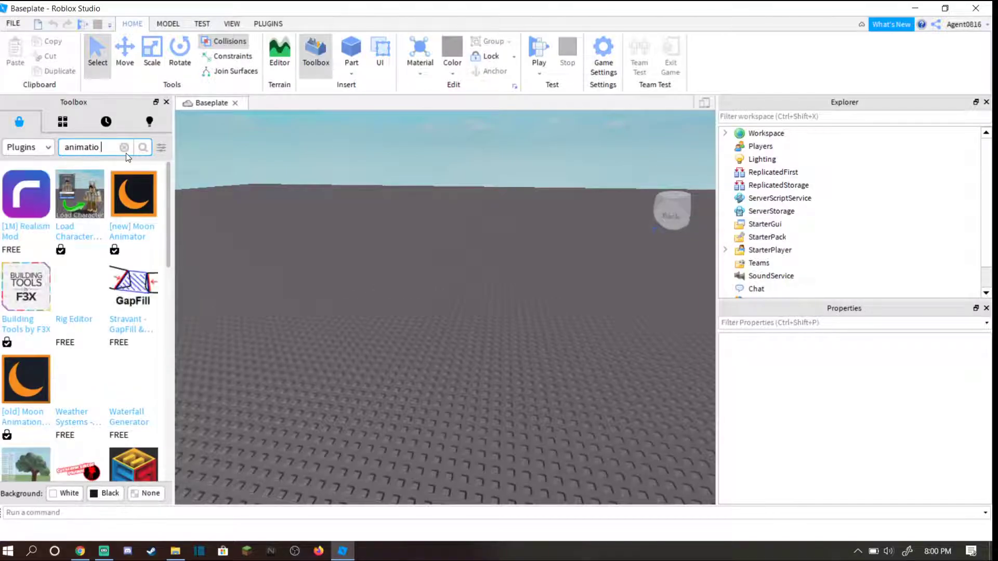
{"action": "type", "text": "n"}
{"action": "key", "text": "Return"}
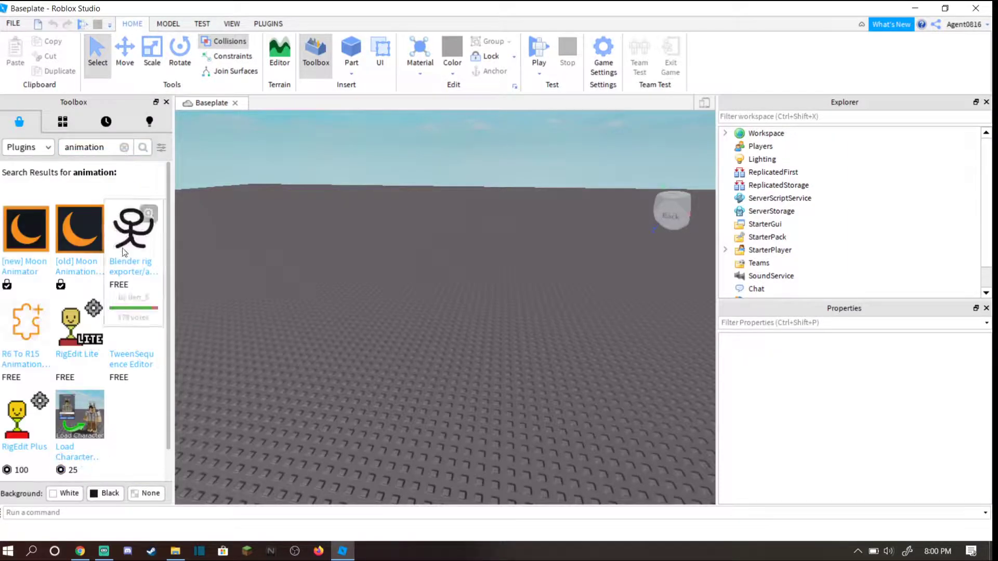
{"action": "scroll", "coordinate": [72, 375], "scroll_direction": "down", "scroll_amount": 1}
{"action": "scroll", "coordinate": [73, 375], "scroll_direction": "up", "scroll_amount": 1}
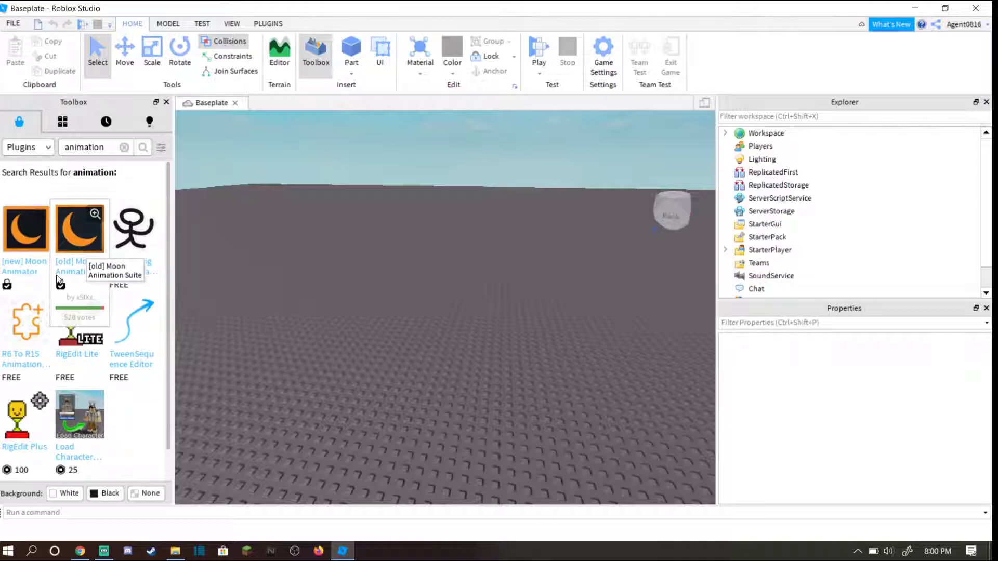
Use the Load Character plugin to spawn an R15 avatar for the player's own username
{"action": "left_click", "coordinate": [269, 23]}
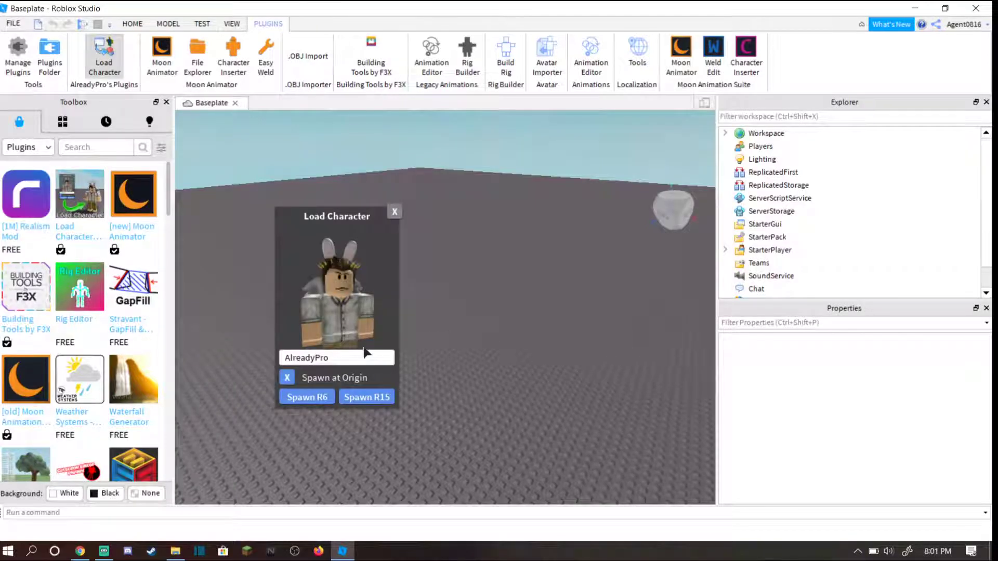
{"action": "left_click", "coordinate": [356, 362]}
{"action": "key", "text": "BackSpace"}
{"action": "key", "text": "BackSpace"}
{"action": "key", "text": "BackSpace"}
{"action": "key", "text": "BackSpace"}
{"action": "key", "text": "BackSpace"}
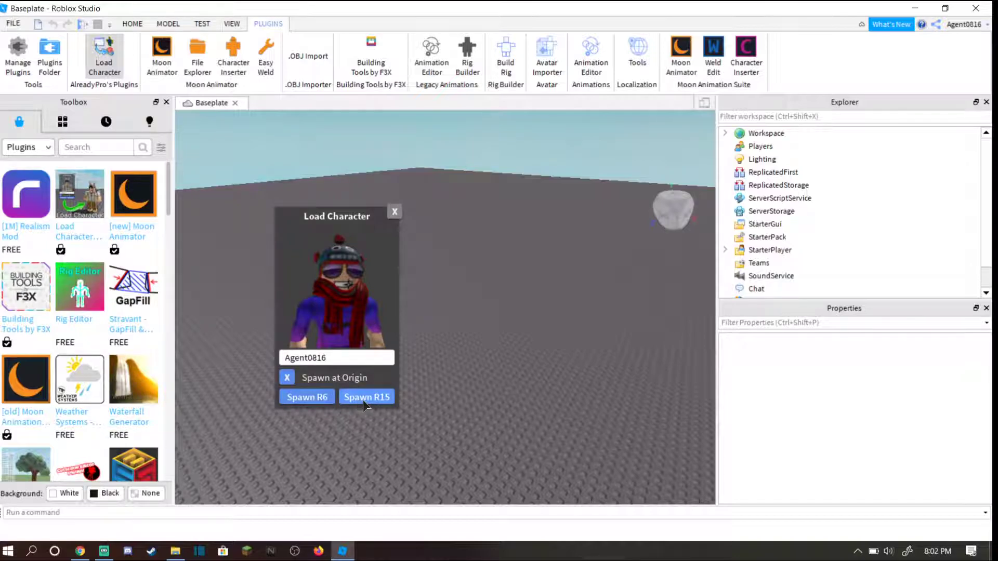
{"action": "right_click_drag", "start_coordinate": [522, 219], "coordinate": [479, 230]}
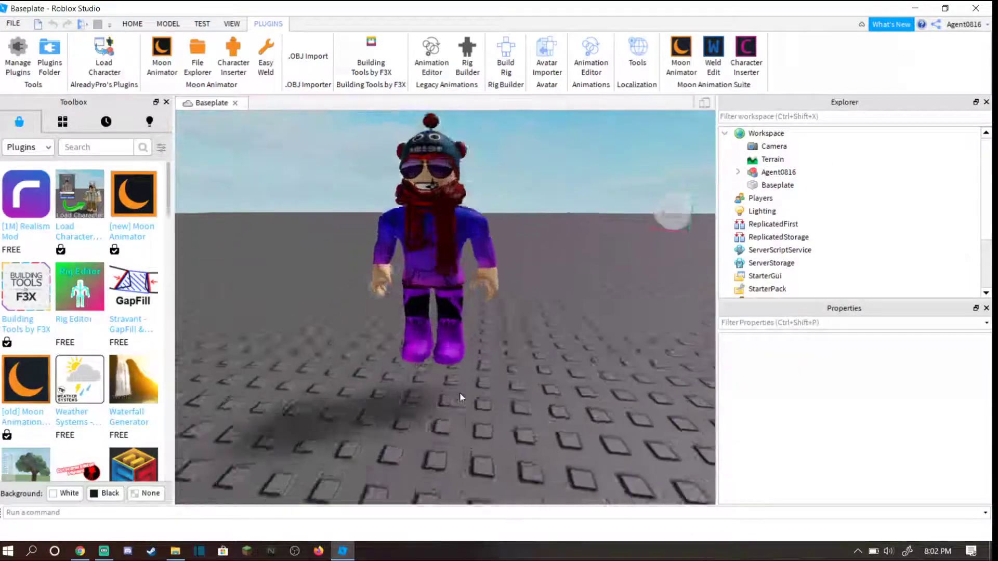
{"action": "scroll", "coordinate": [457, 394], "scroll_direction": "down", "scroll_amount": 2}
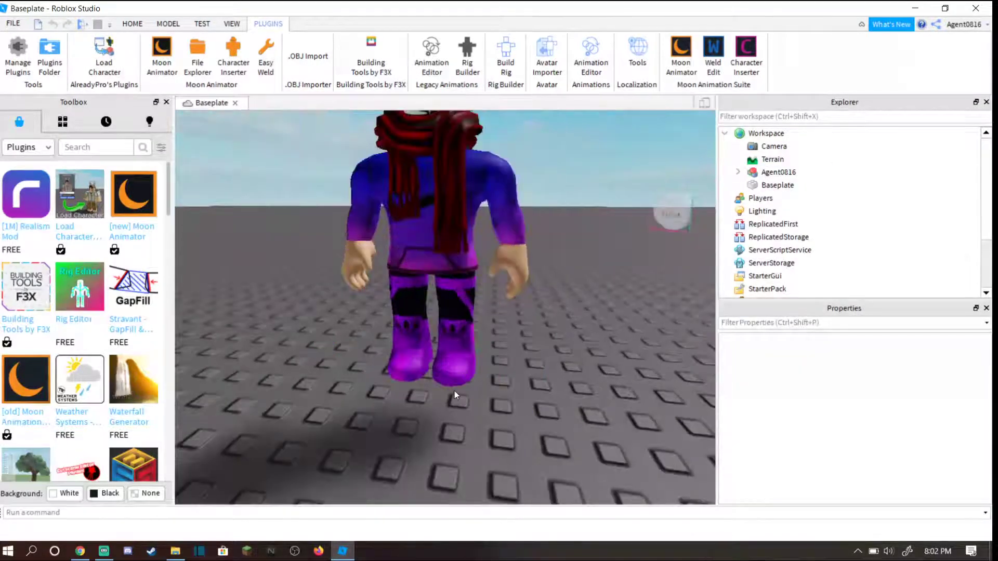
Inspect the spawned character on the baseplate from near and far, leaving it deselected
{"action": "left_click", "coordinate": [455, 395]}
{"action": "scroll", "coordinate": [455, 414], "scroll_direction": "up", "scroll_amount": 1}
{"action": "scroll", "coordinate": [457, 414], "scroll_direction": "up", "scroll_amount": 2}
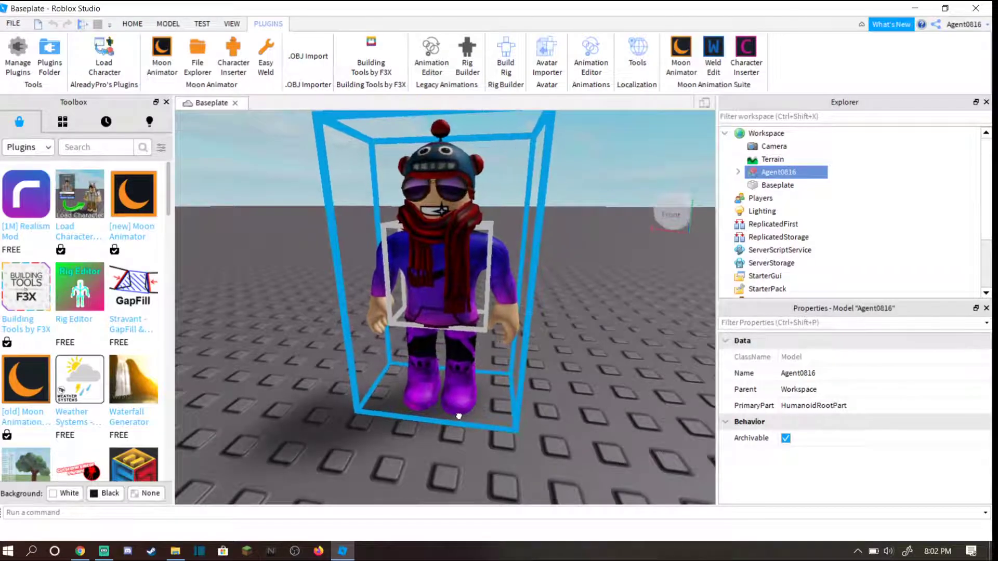
{"action": "left_click", "coordinate": [598, 400]}
{"action": "scroll", "coordinate": [597, 400], "scroll_direction": "up", "scroll_amount": 3}
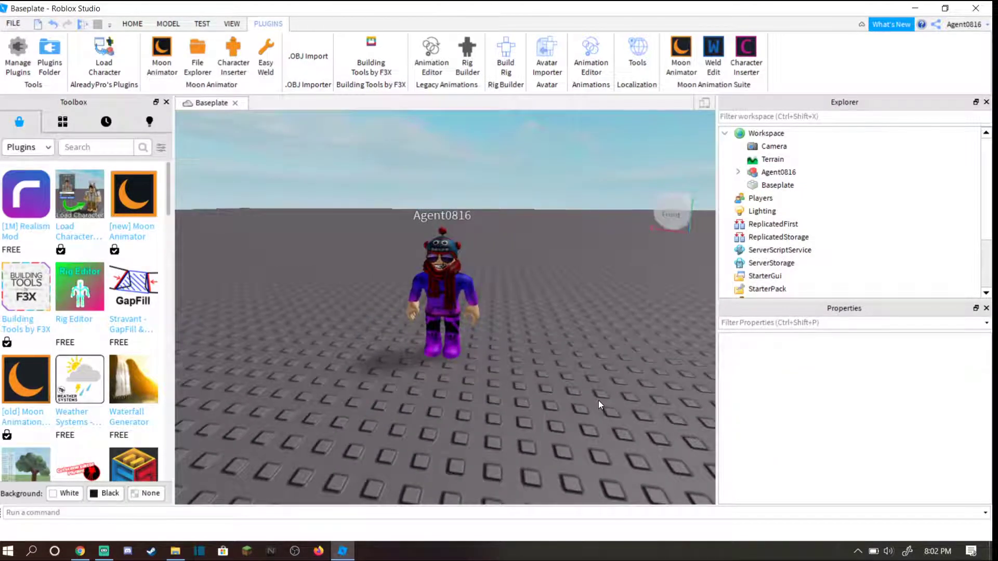
{"action": "right_click_drag", "start_coordinate": [598, 401], "coordinate": [294, 318]}
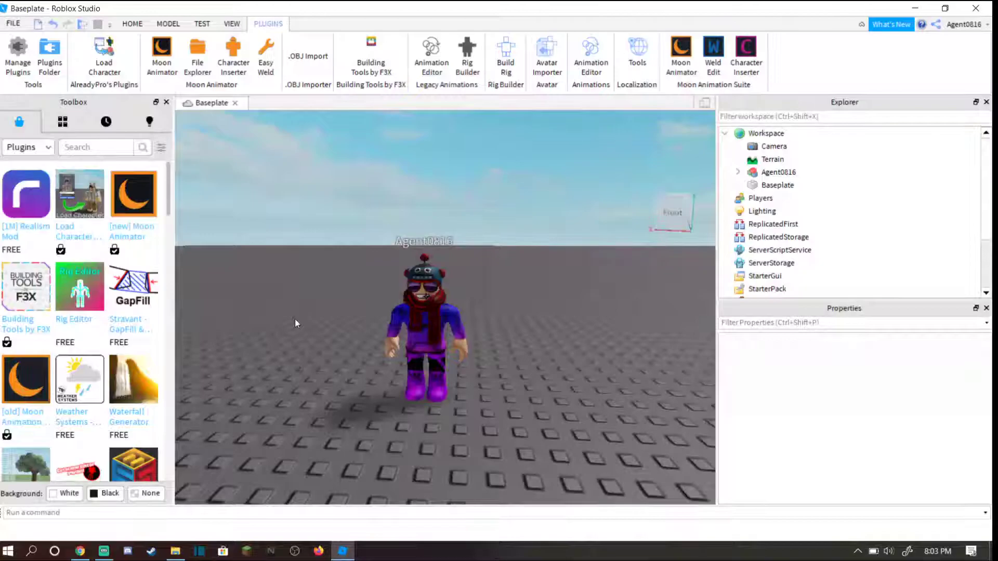
{"action": "right_click_drag", "start_coordinate": [424, 252], "coordinate": [423, 252]}
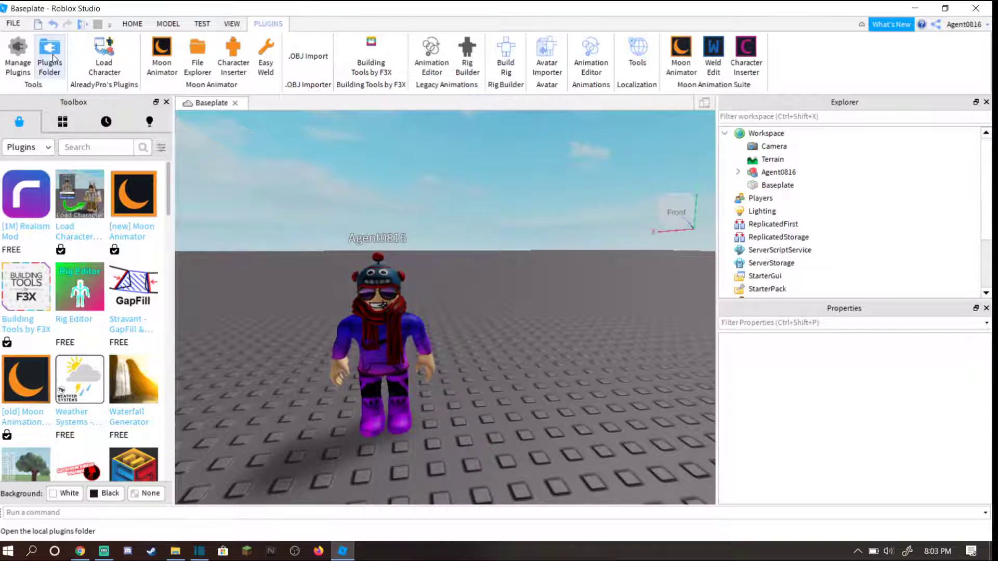
Update all installed plugins in Plugin Management and close it
{"action": "left_click", "coordinate": [25, 58]}
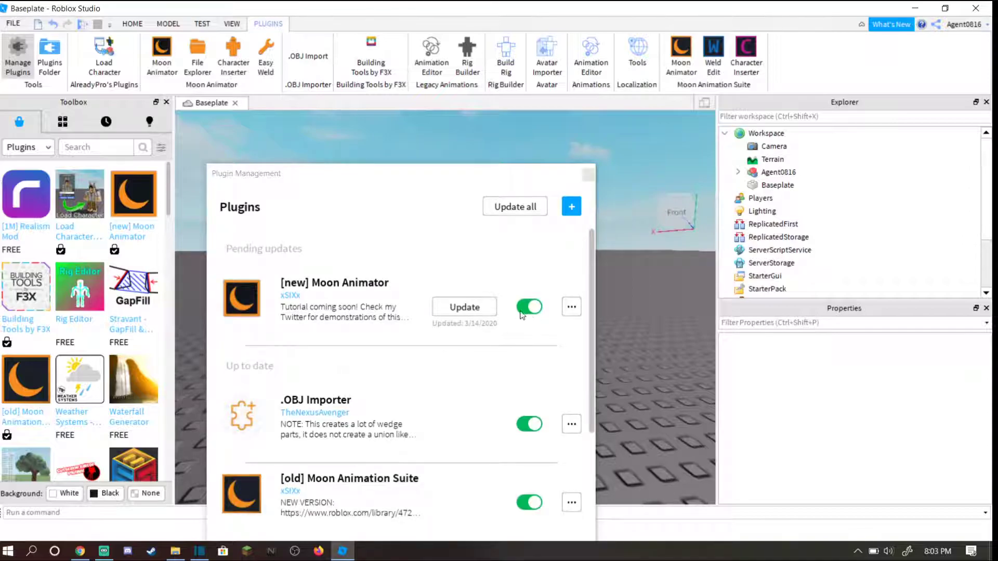
{"action": "scroll", "coordinate": [548, 308], "scroll_direction": "down", "scroll_amount": 3}
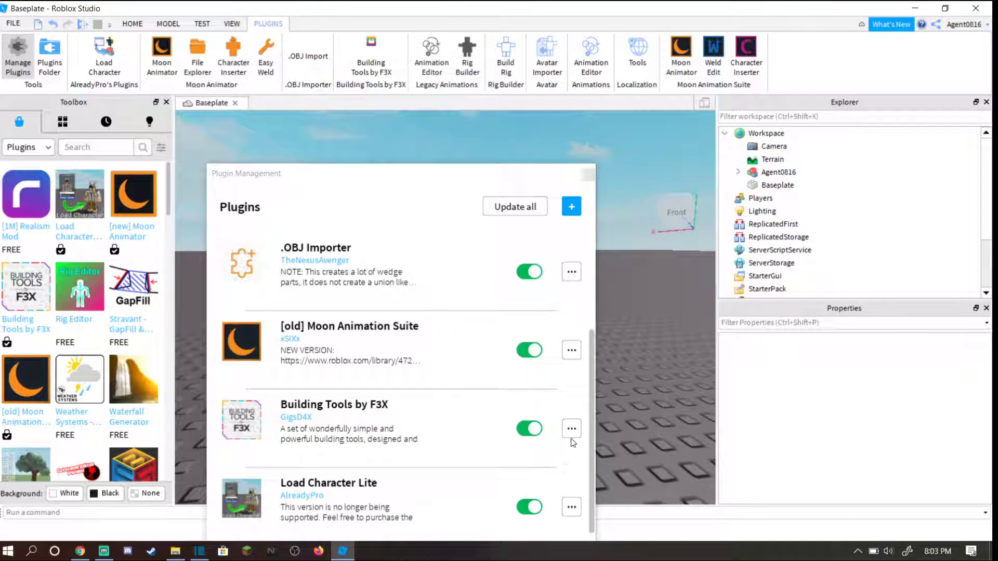
{"action": "left_click", "coordinate": [538, 207]}
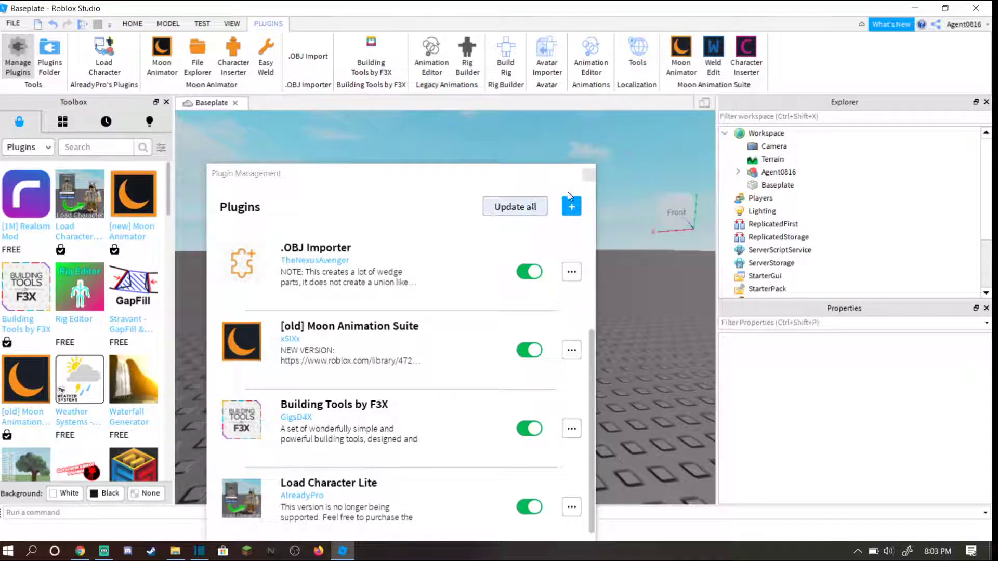
{"action": "left_click", "coordinate": [589, 173]}
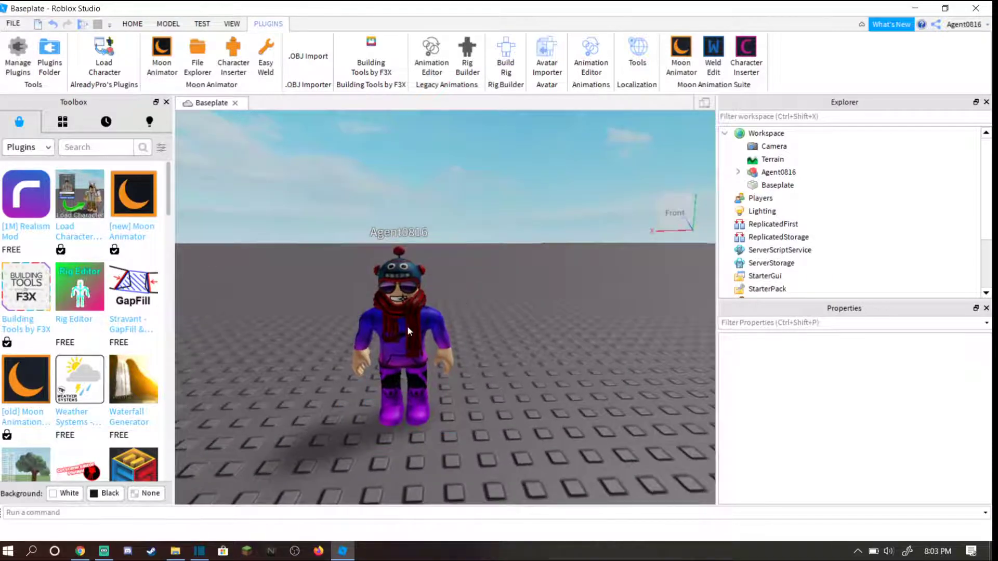
Add the character rig as an item to the tutorial3 animation in Moon Animator and select its left upper arm
{"action": "left_click", "coordinate": [407, 326]}
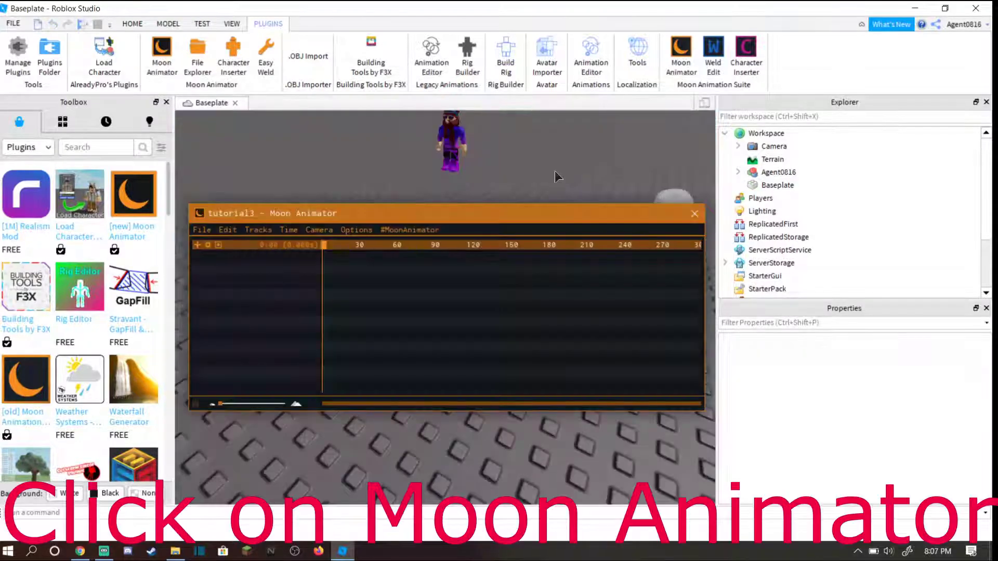
{"action": "key", "text": "w"}
{"action": "right_click_drag", "start_coordinate": [555, 171], "coordinate": [558, 174]}
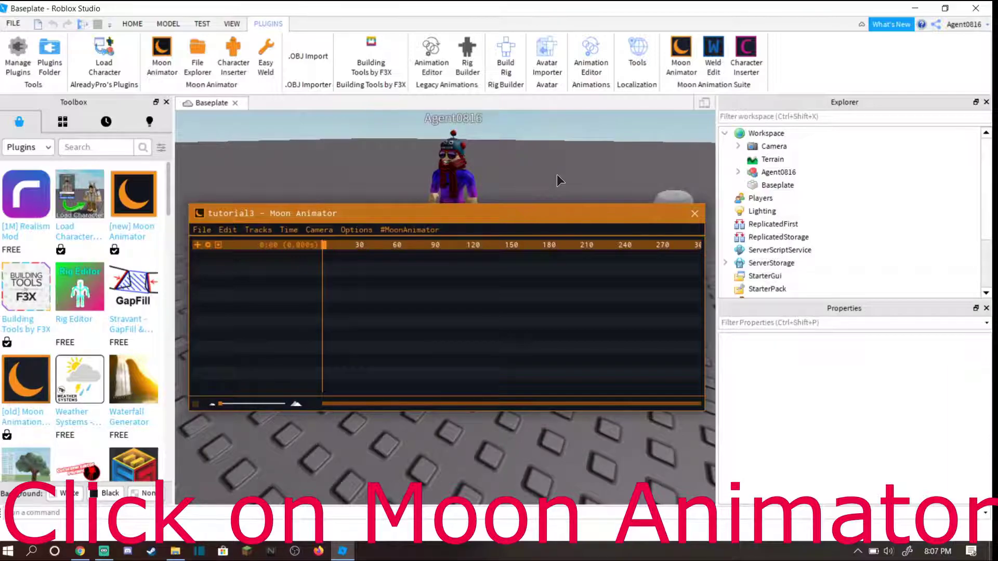
{"action": "left_click", "coordinate": [227, 230]}
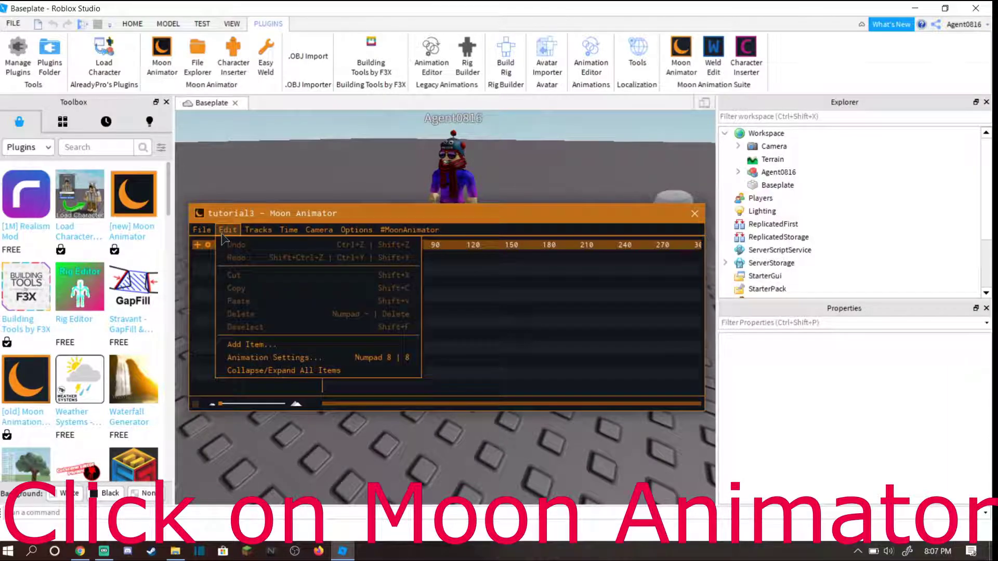
{"action": "left_click", "coordinate": [265, 345]}
{"action": "left_click", "coordinate": [479, 171]}
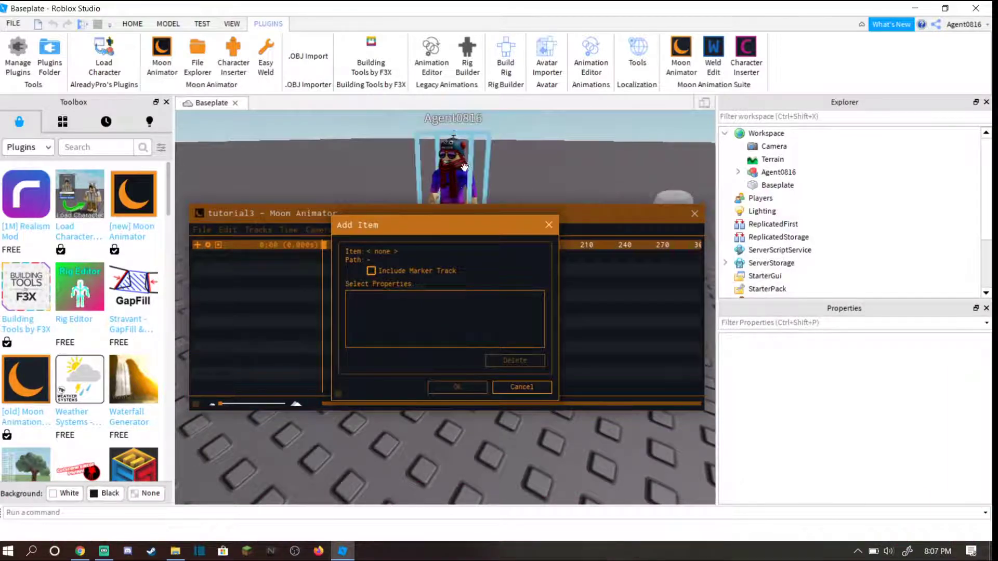
{"action": "left_click", "coordinate": [456, 388]}
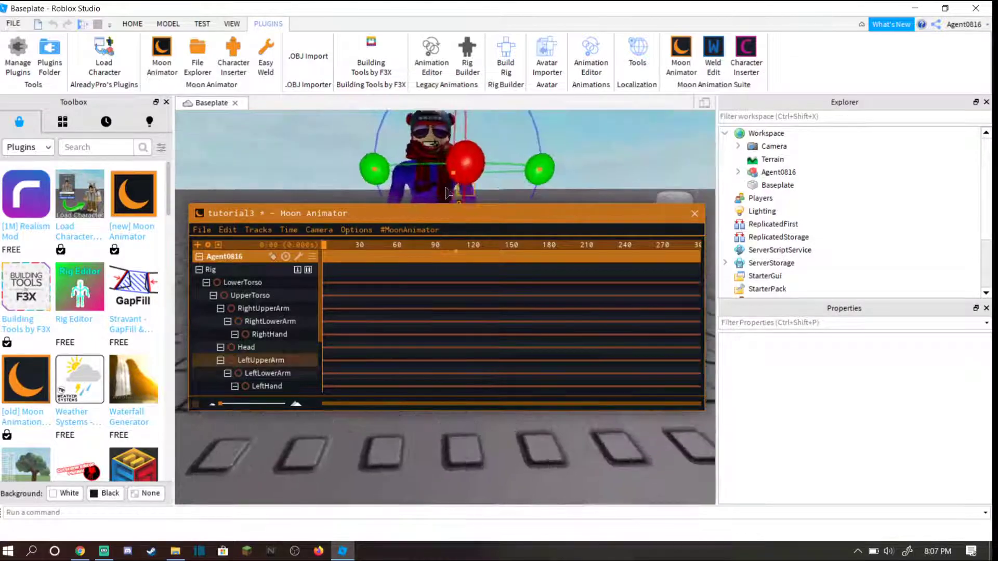
{"action": "right_click_drag", "start_coordinate": [450, 186], "coordinate": [443, 185]}
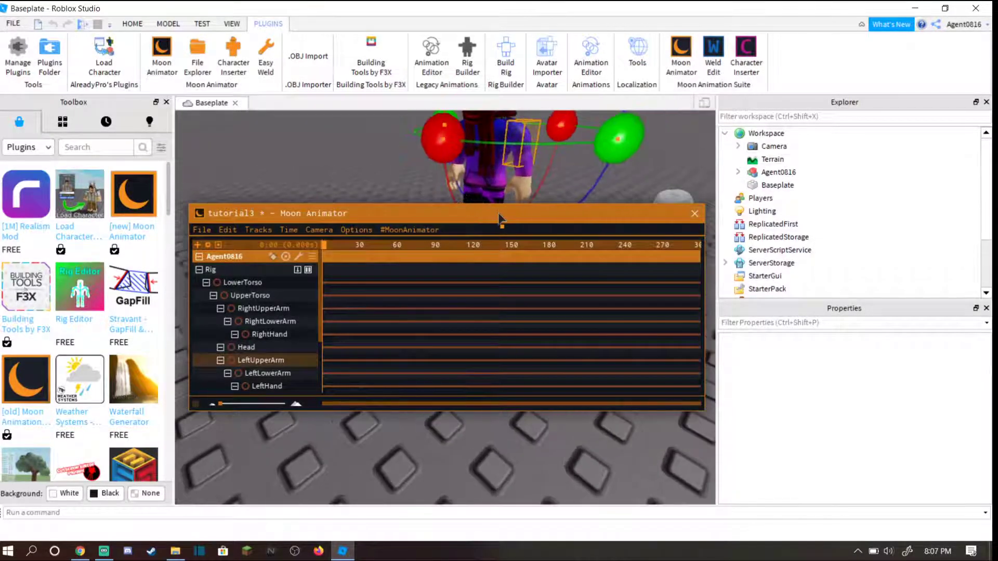
Move the animation window below the character and rotate its left upper arm upward at frame 0
{"action": "left_click_drag", "start_coordinate": [443, 213], "coordinate": [432, 353]}
{"action": "right_click_drag", "start_coordinate": [509, 288], "coordinate": [509, 288]}
{"action": "left_click_drag", "start_coordinate": [422, 196], "coordinate": [623, 158]}
{"action": "right_click_drag", "start_coordinate": [622, 157], "coordinate": [619, 159]}
{"action": "right_click_drag", "start_coordinate": [370, 213], "coordinate": [370, 213]}
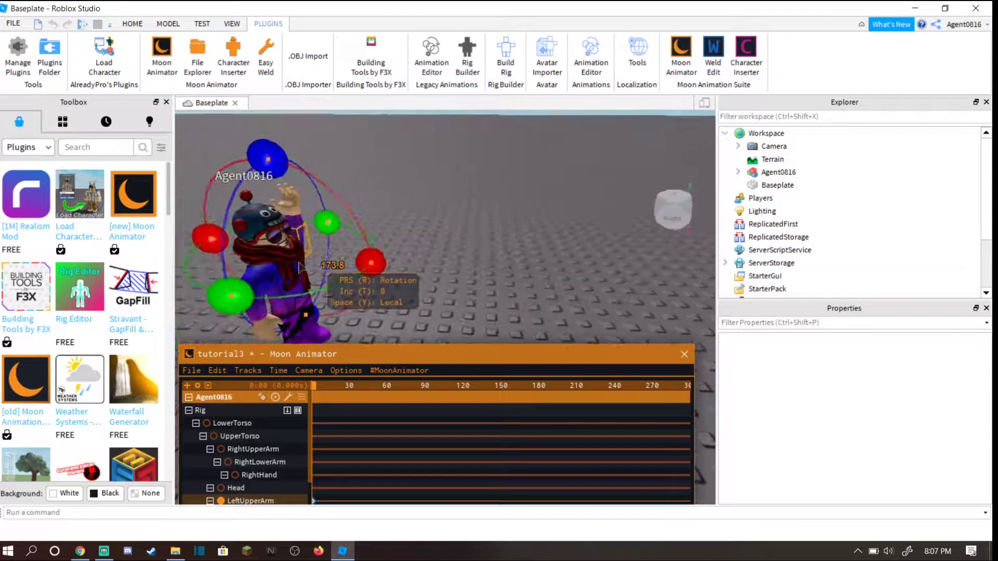
Pose both arms at frame 0 so that the elbows bend outward and the hands rest on the hips
{"action": "left_click", "coordinate": [264, 289]}
{"action": "right_click_drag", "start_coordinate": [264, 290], "coordinate": [264, 289]}
{"action": "left_click_drag", "start_coordinate": [386, 244], "coordinate": [340, 150]}
{"action": "right_click_drag", "start_coordinate": [419, 159], "coordinate": [418, 154]}
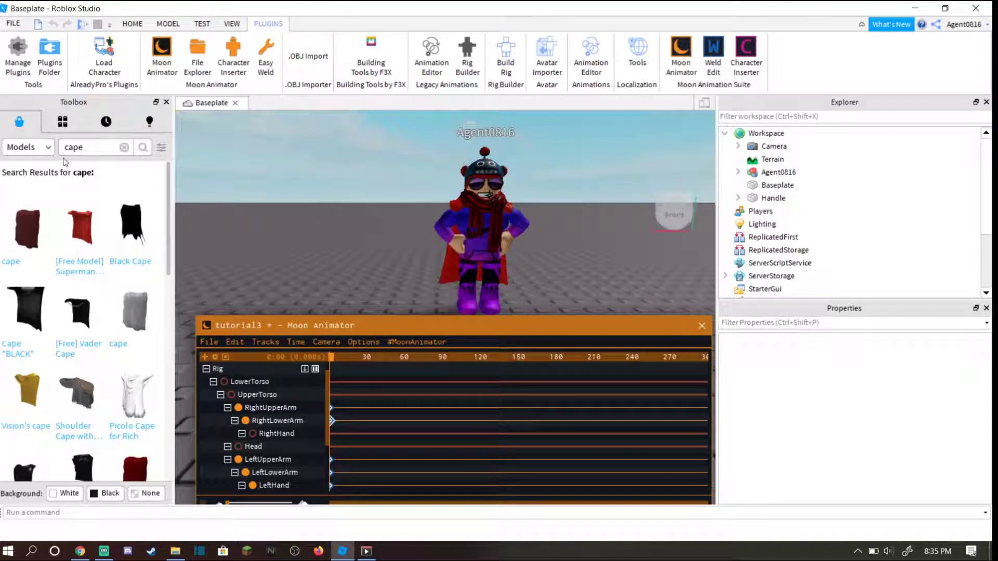
Examine the hands-on-hips pose and the red cape on the character's back from several angles and distances
{"action": "right_click_drag", "start_coordinate": [496, 231], "coordinate": [562, 214]}
{"action": "key", "text": "d"}
{"action": "key", "text": "w"}
{"action": "key", "text": "s"}
{"action": "key", "text": "a"}
{"action": "key", "text": "a"}
{"action": "key", "text": "w"}
{"action": "key", "text": "d"}
{"action": "scroll", "coordinate": [564, 212], "scroll_direction": "up", "scroll_amount": 5}
{"action": "scroll", "coordinate": [556, 228], "scroll_direction": "down", "scroll_amount": 5}
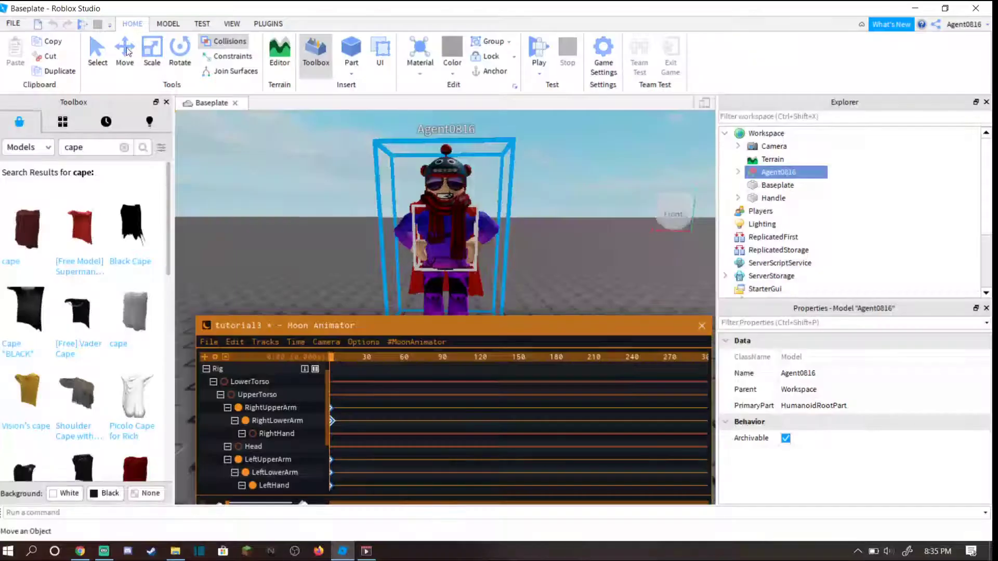
Anchor the character model, and save and close the tutorial3 animation
{"action": "left_click", "coordinate": [259, 26]}
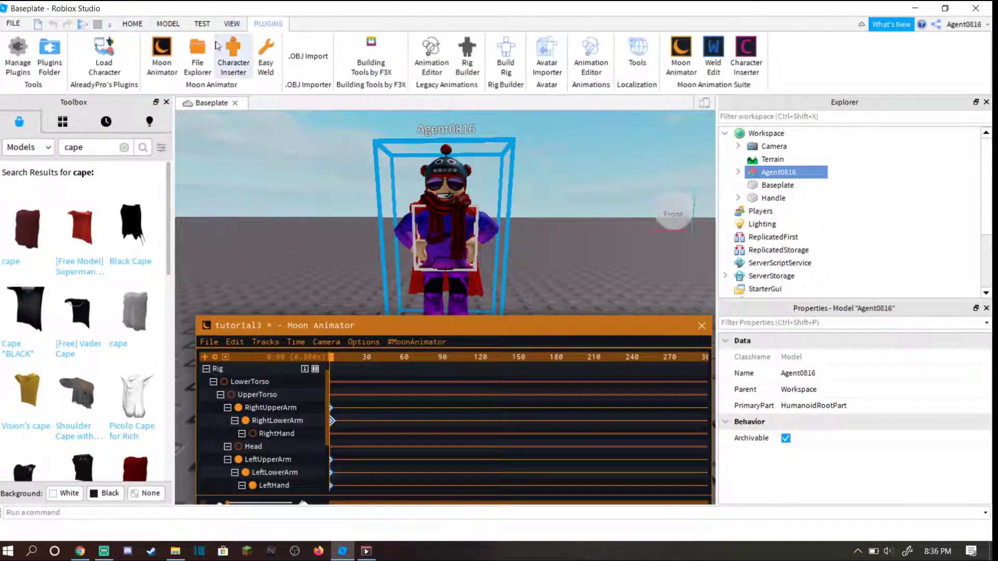
{"action": "left_click", "coordinate": [133, 22]}
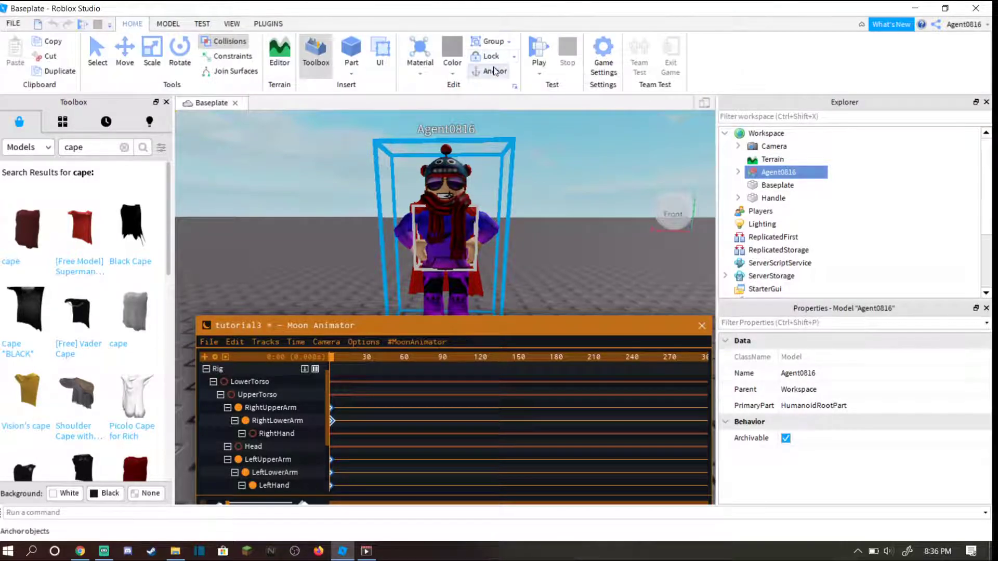
{"action": "left_click", "coordinate": [702, 325]}
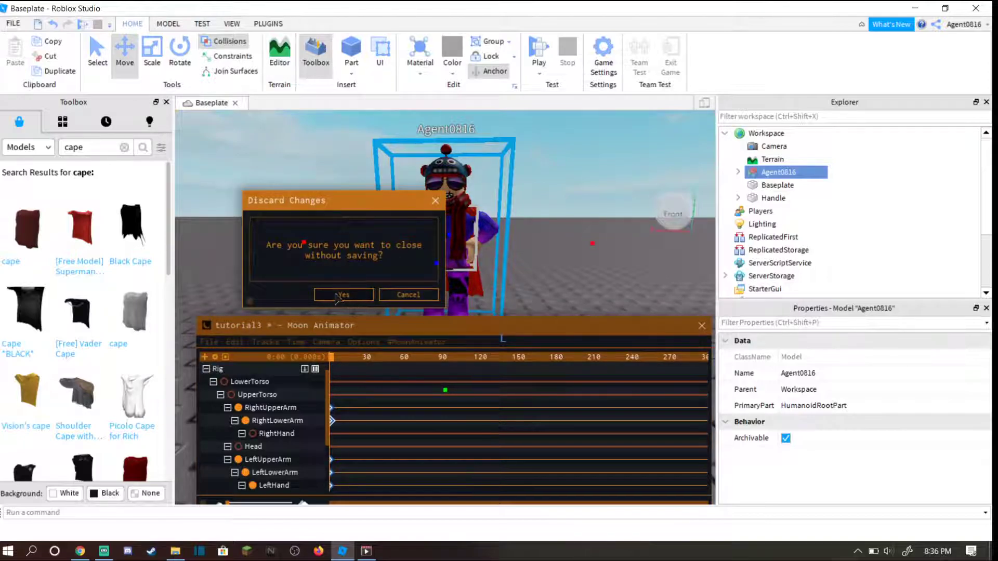
{"action": "left_click", "coordinate": [398, 298]}
{"action": "left_click", "coordinate": [209, 342]}
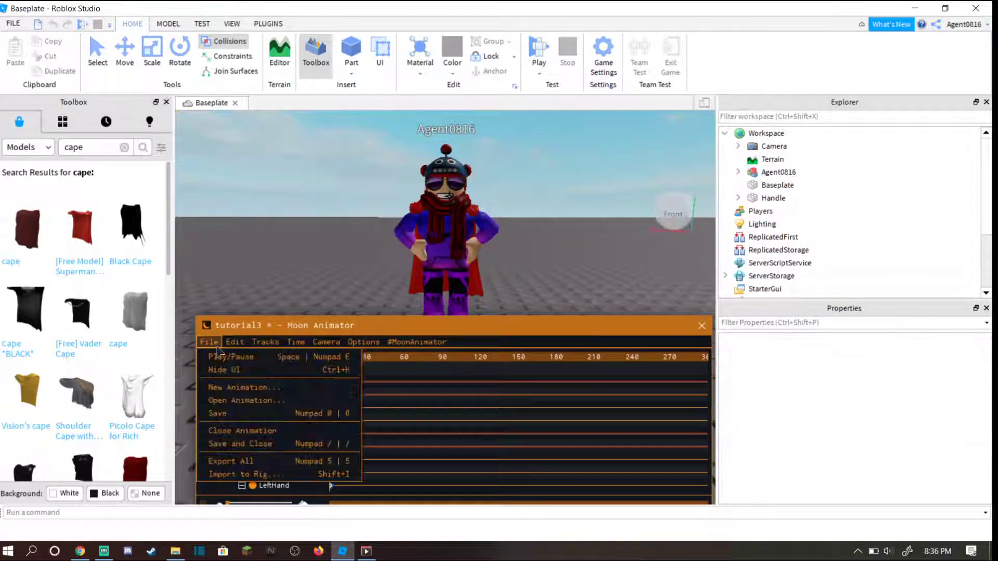
{"action": "left_click", "coordinate": [224, 443]}
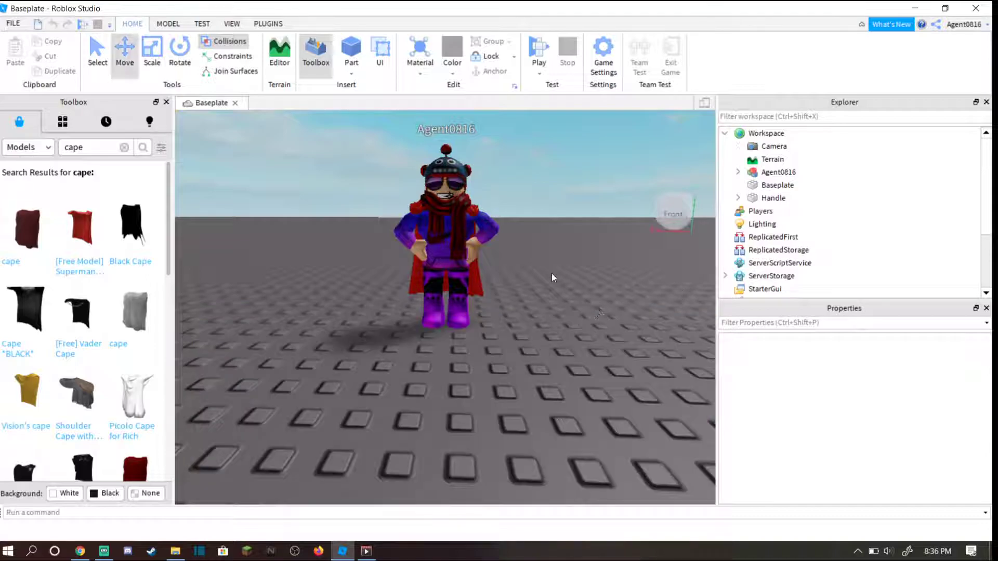
Group the character rig and the cape's Handle part into a single model
{"action": "right_click_drag", "start_coordinate": [553, 278], "coordinate": [500, 238]}
{"action": "scroll", "coordinate": [452, 239], "scroll_direction": "up", "scroll_amount": 5}
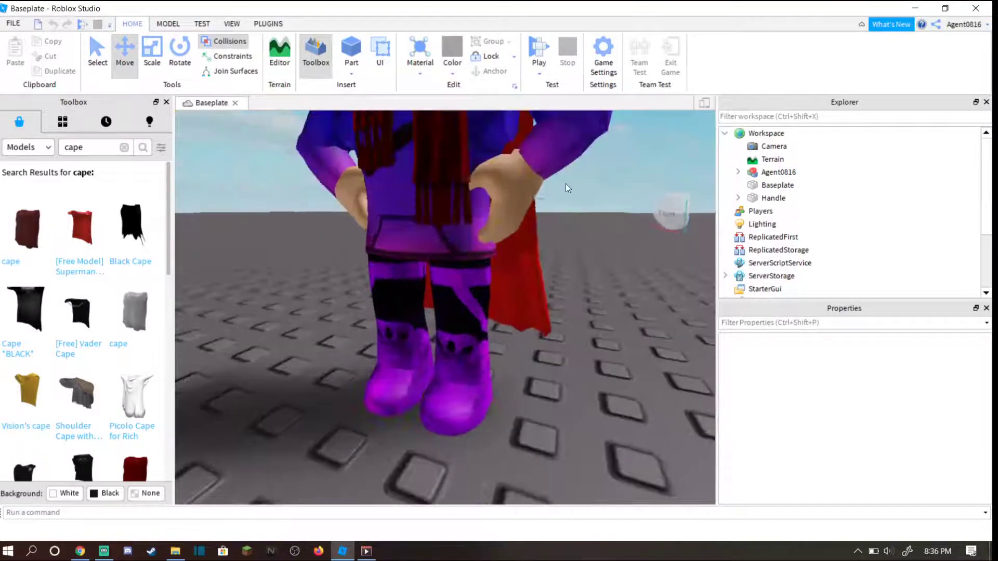
{"action": "scroll", "coordinate": [446, 192], "scroll_direction": "down", "scroll_amount": 5}
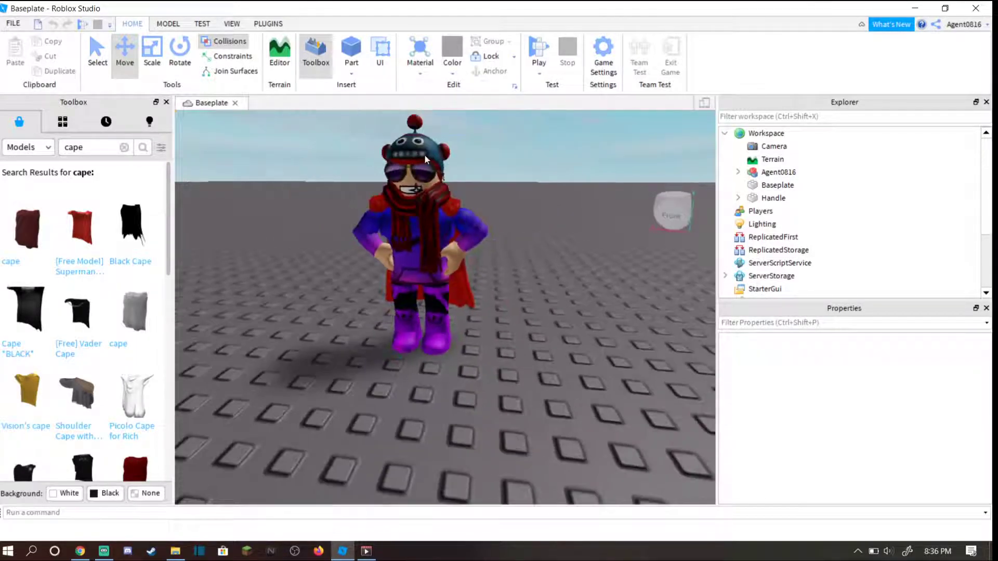
{"action": "scroll", "coordinate": [506, 163], "scroll_direction": "down", "scroll_amount": 5}
{"action": "scroll", "coordinate": [503, 176], "scroll_direction": "up", "scroll_amount": 4}
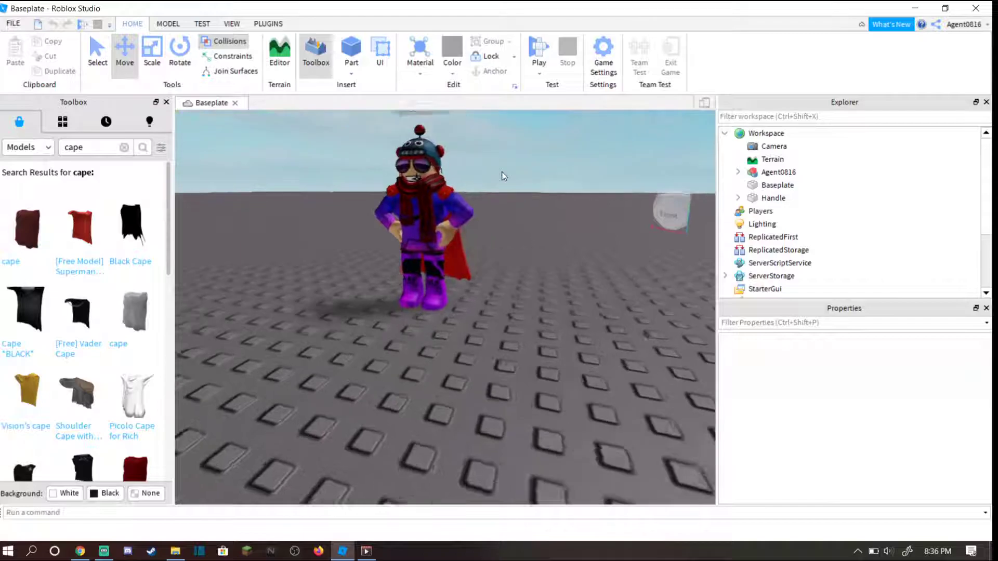
{"action": "scroll", "coordinate": [503, 177], "scroll_direction": "down", "scroll_amount": 3}
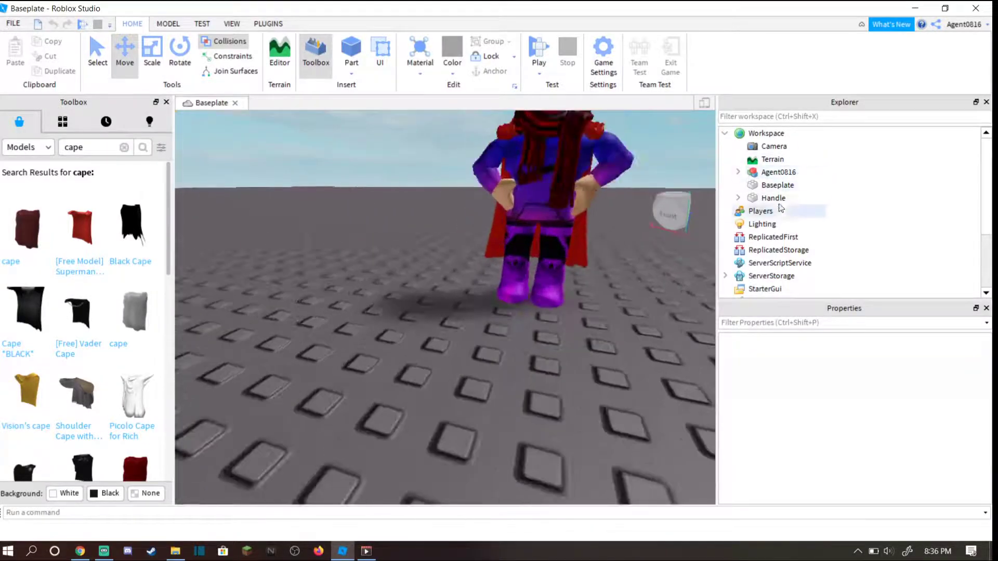
{"action": "left_click", "coordinate": [772, 198]}
{"action": "right_click_drag", "start_coordinate": [270, 271], "coordinate": [474, 242]}
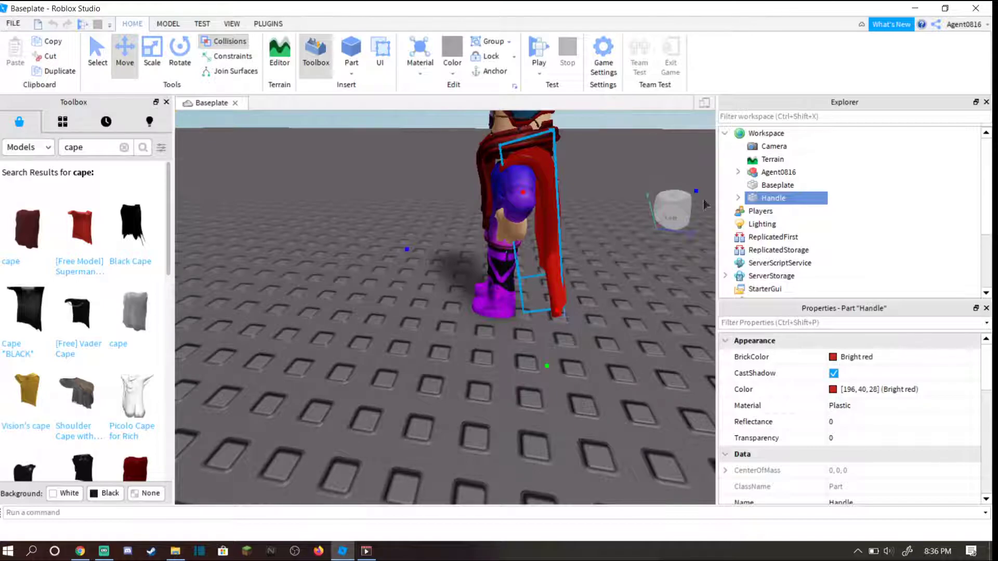
{"action": "left_click", "coordinate": [775, 172], "text": "ctrl"}
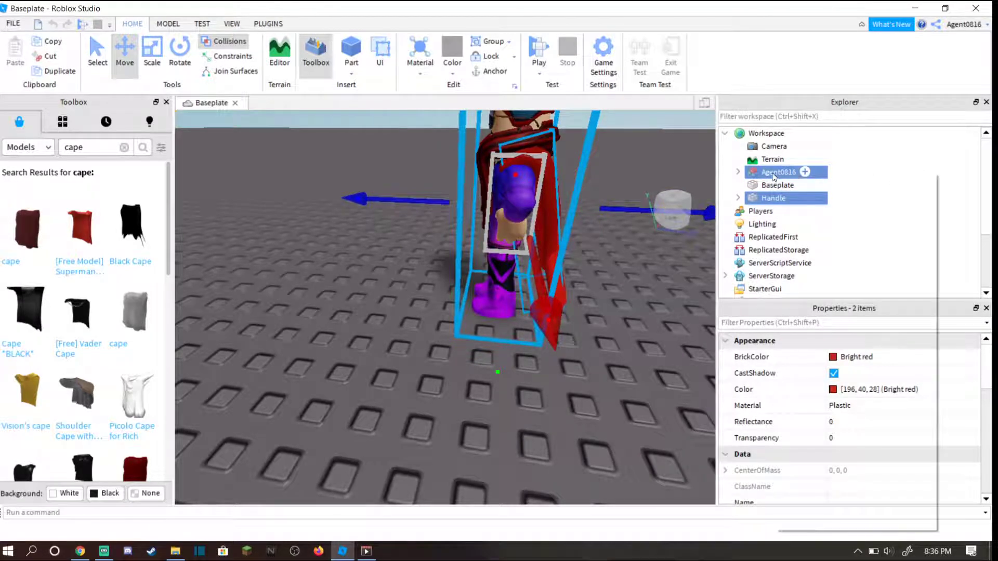
{"action": "right_click", "coordinate": [776, 174]}
{"action": "left_click", "coordinate": [809, 271]}
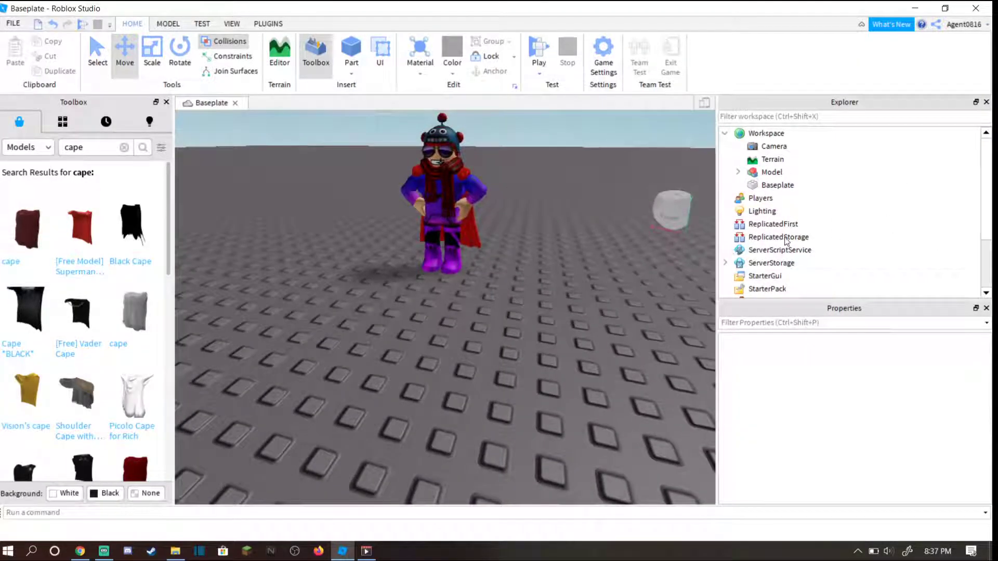
Export the grouped model as an OBJ file named Tutorial3 into the Robloxian folder on the desktop
{"action": "right_click", "coordinate": [756, 173]}
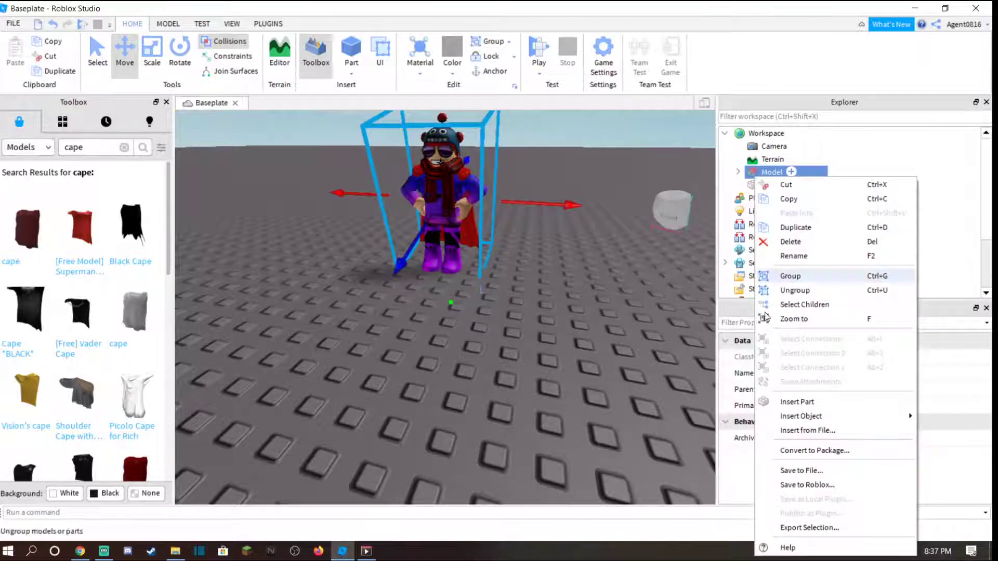
{"action": "left_click", "coordinate": [801, 528]}
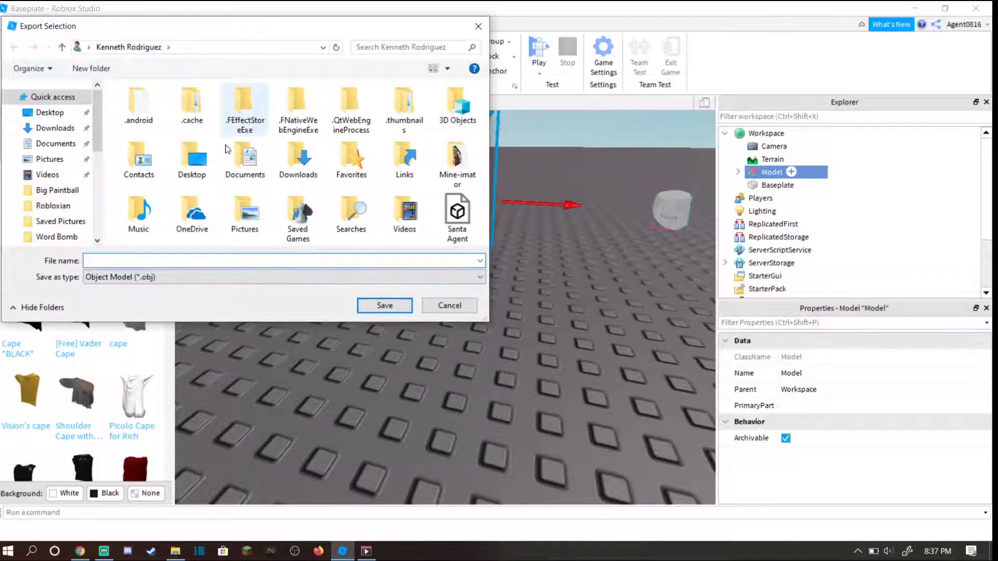
{"action": "left_click", "coordinate": [63, 206]}
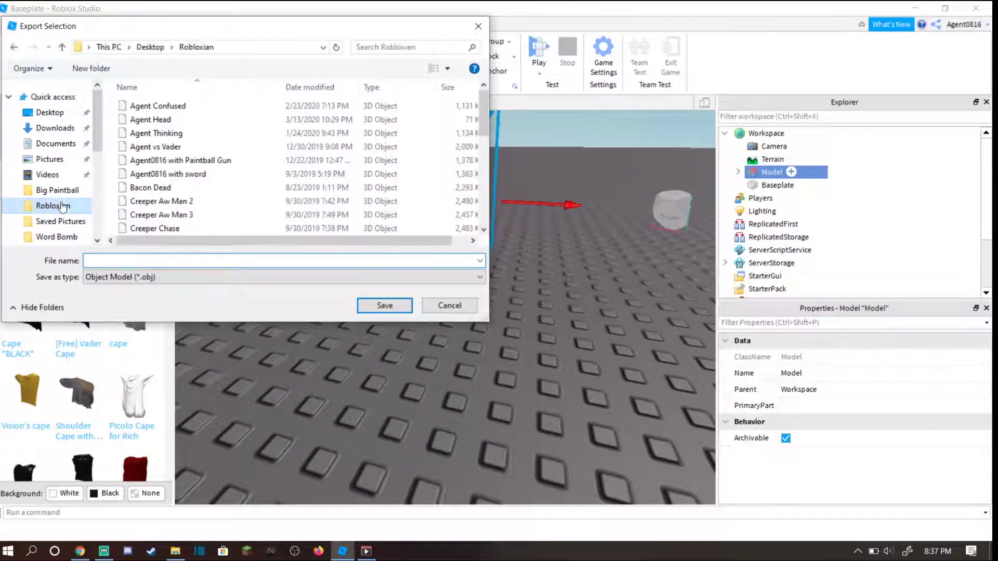
{"action": "left_click", "coordinate": [111, 257]}
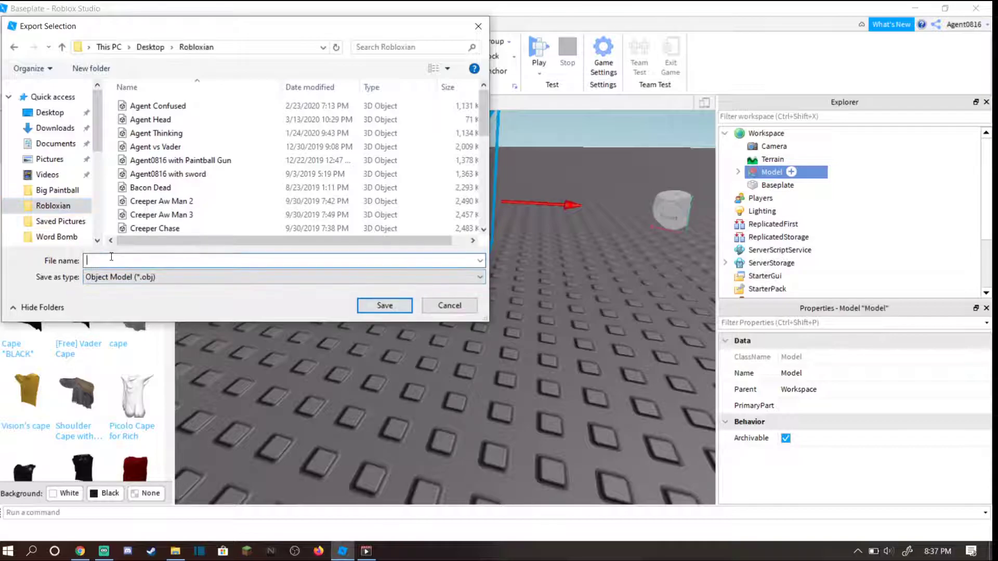
{"action": "type", "text": "T"}
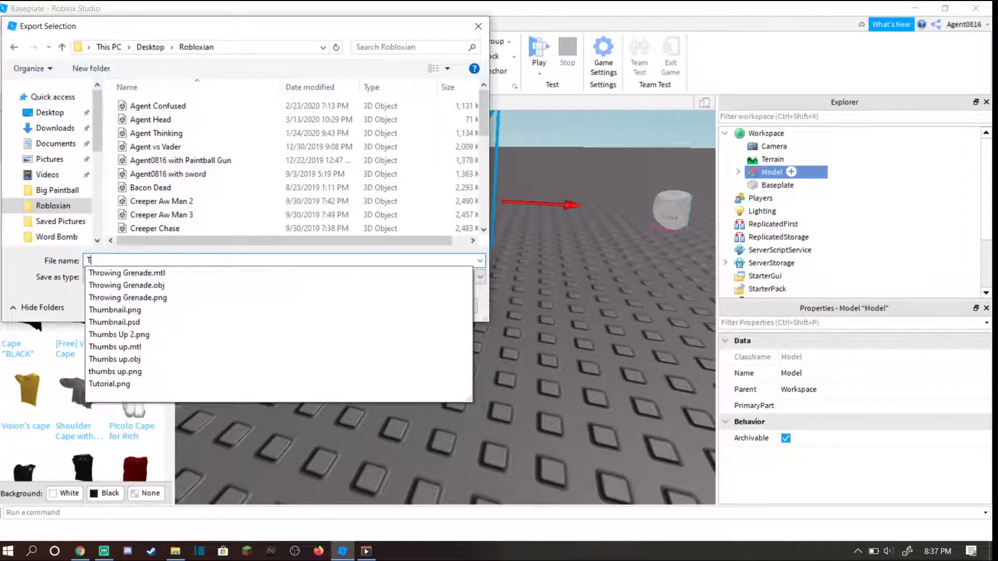
{"action": "type", "text": "utorial"}
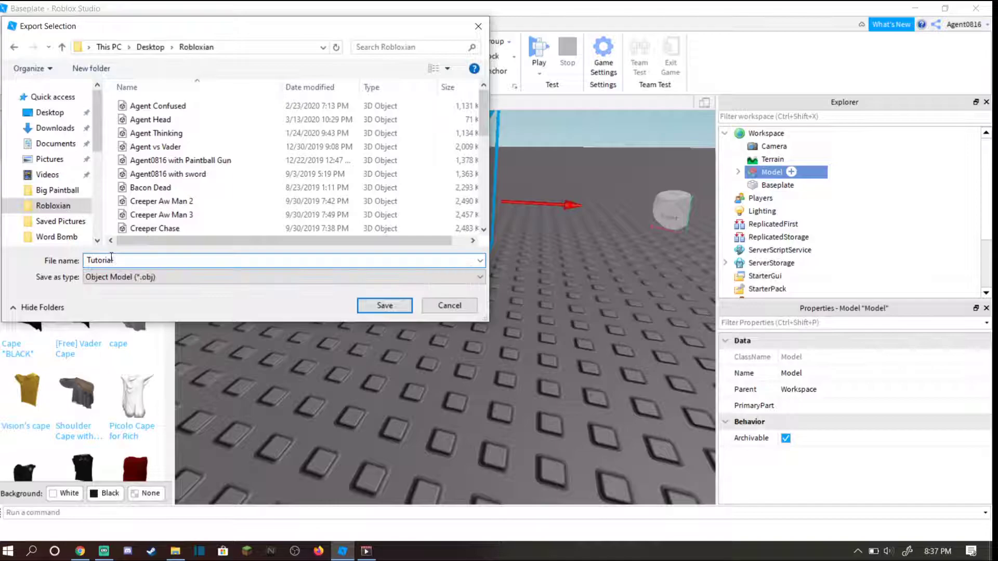
{"action": "key", "text": "BackSpace"}
{"action": "type", "text": "3"}
{"action": "left_click", "coordinate": [369, 311]}
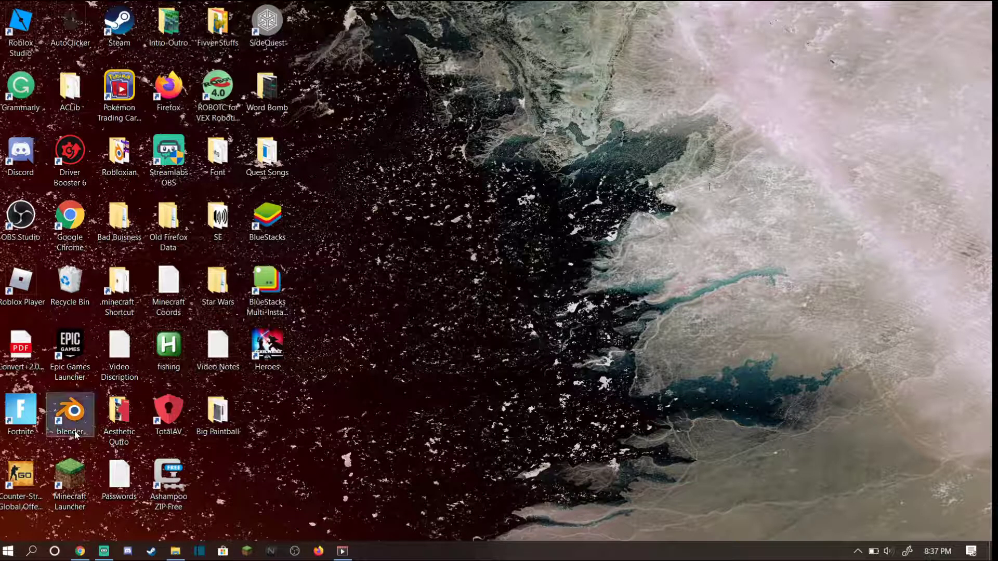
Launch Blender and delete the default light and cube from the new scene
{"action": "double_click", "coordinate": [72, 416]}
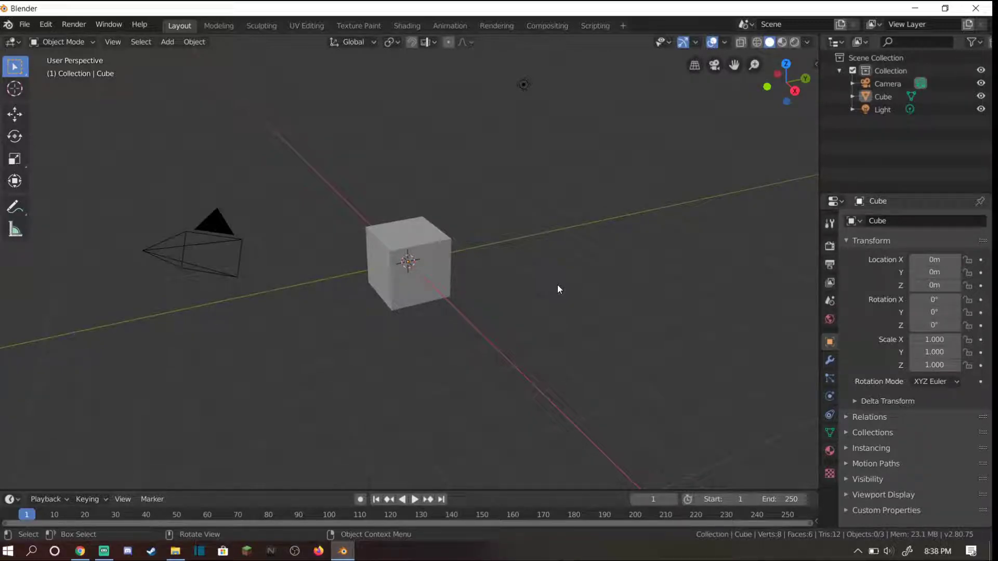
{"action": "right_click", "coordinate": [403, 254]}
{"action": "left_click", "coordinate": [518, 239]}
{"action": "right_click", "coordinate": [407, 272]}
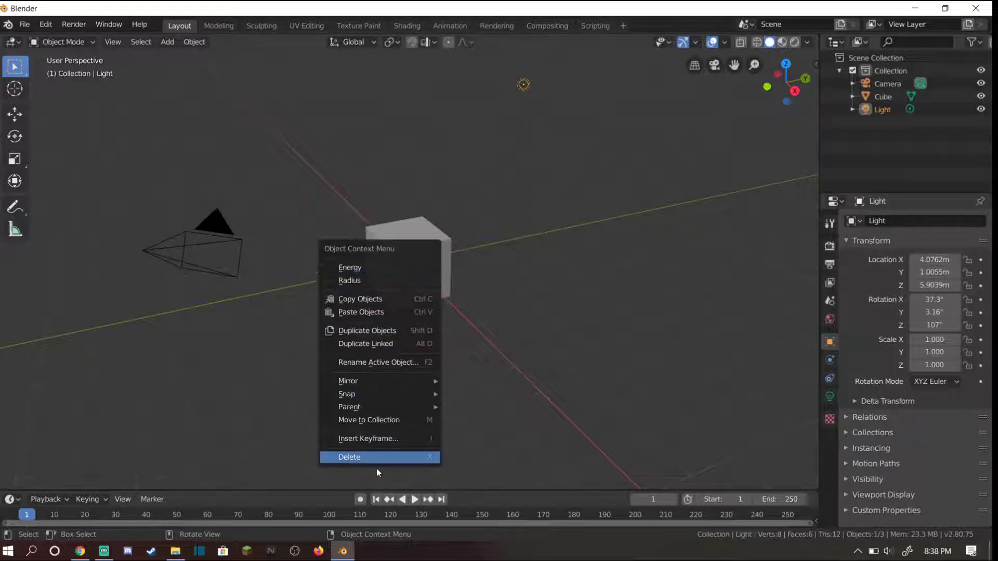
{"action": "key", "text": "Escape"}
{"action": "right_click", "coordinate": [412, 282]}
{"action": "left_click", "coordinate": [392, 464]}
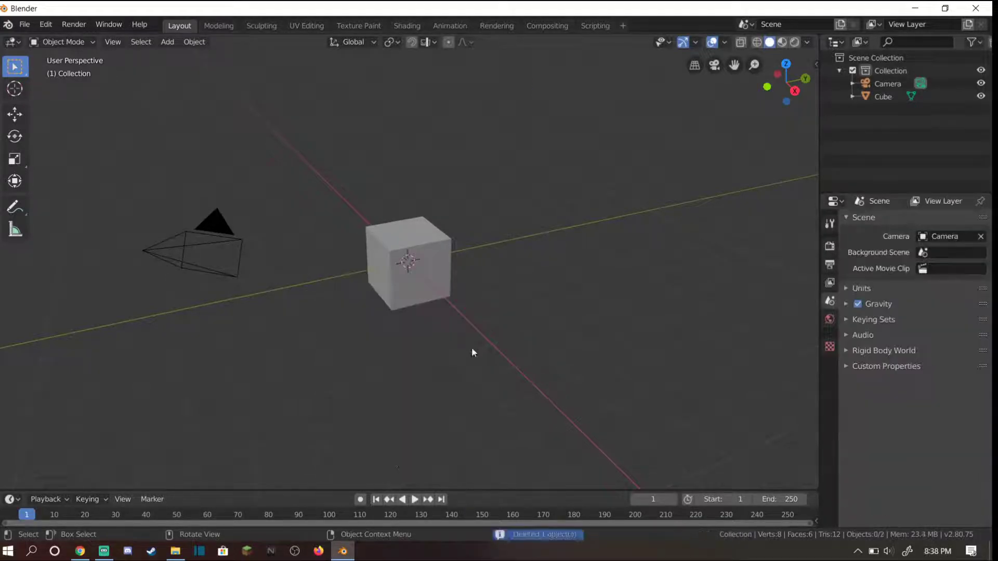
{"action": "left_click", "coordinate": [444, 256]}
{"action": "right_click", "coordinate": [423, 253]}
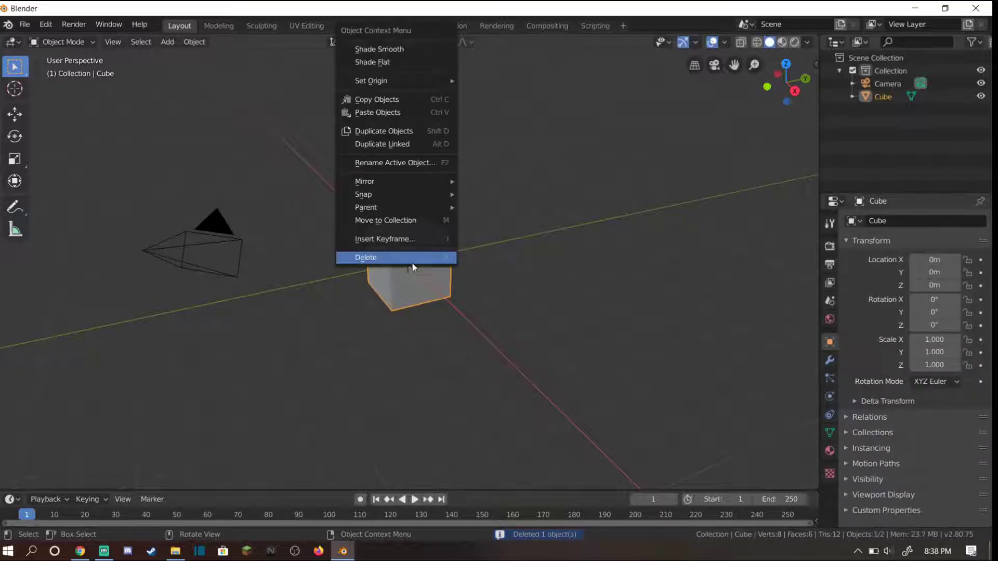
{"action": "left_click", "coordinate": [413, 263]}
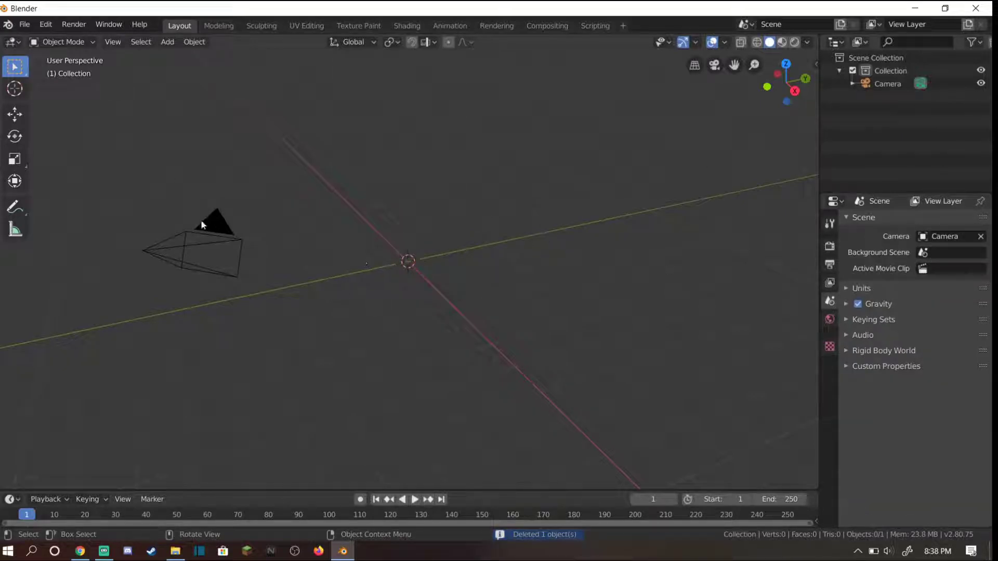
Import Tutorial3.obj from the Robloxian folder as a Wavefront model
{"action": "left_click", "coordinate": [23, 26]}
{"action": "mouse_move", "coordinate": [42, 200]}
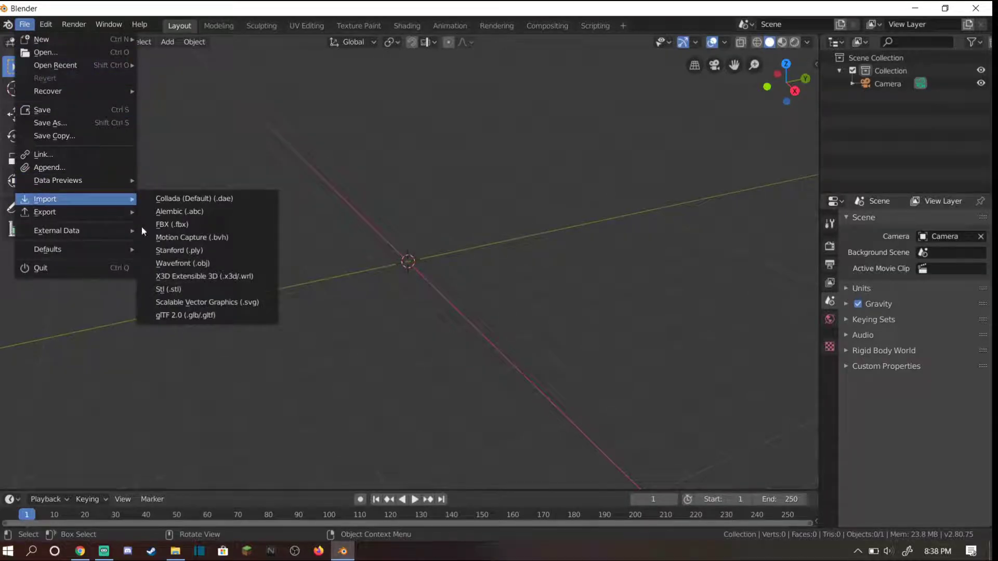
{"action": "left_click", "coordinate": [215, 263]}
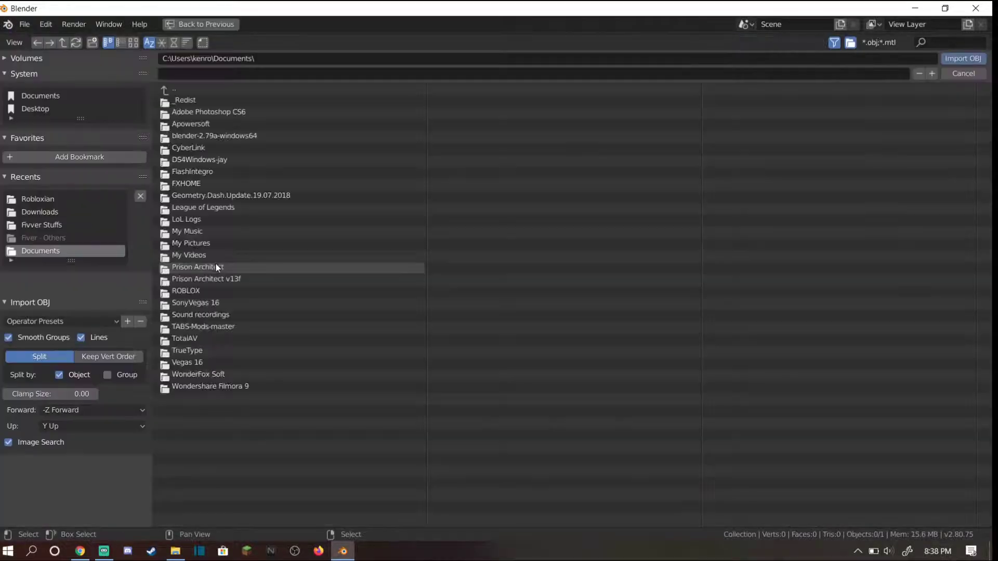
{"action": "left_click", "coordinate": [47, 200]}
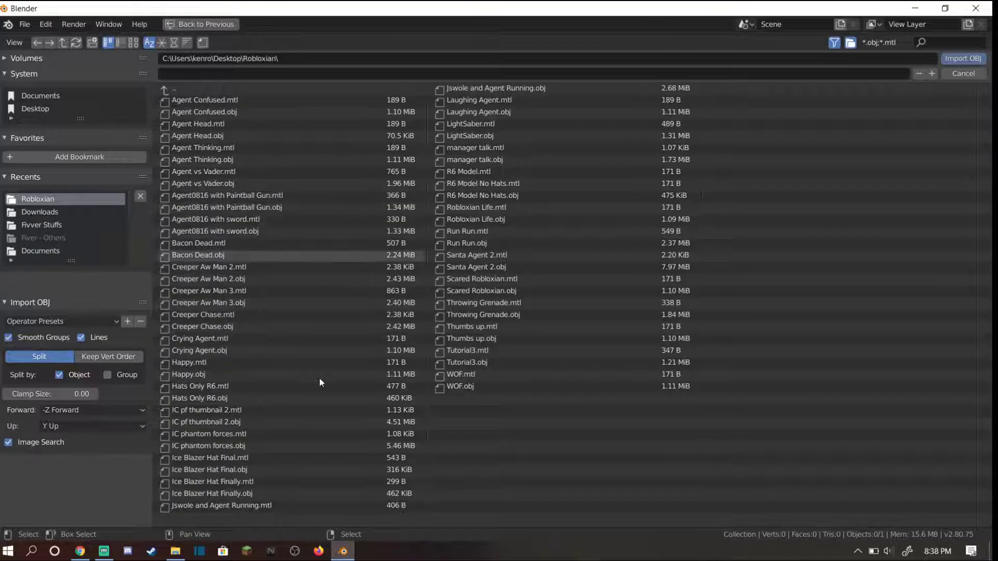
{"action": "left_click", "coordinate": [466, 361]}
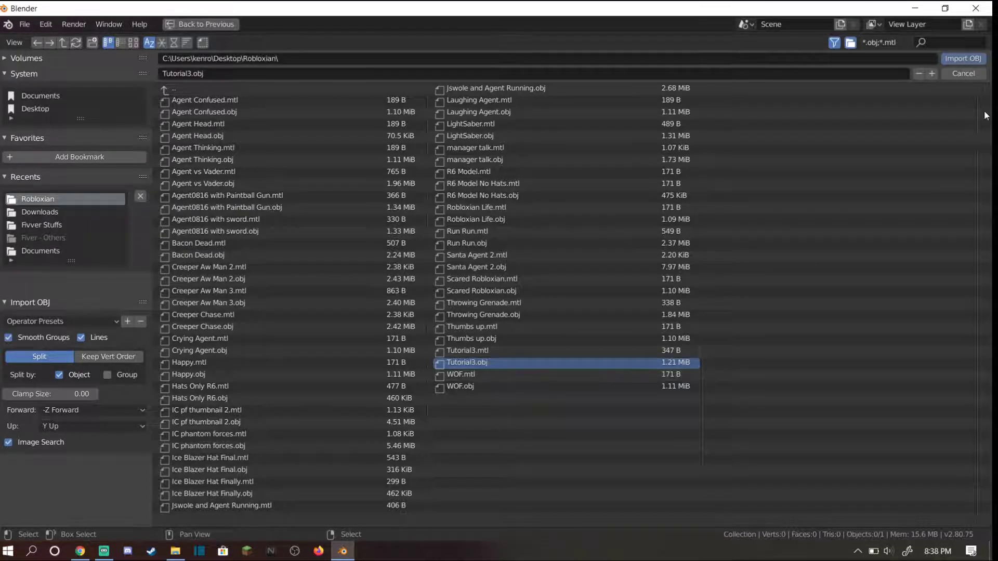
{"action": "left_click", "coordinate": [963, 58]}
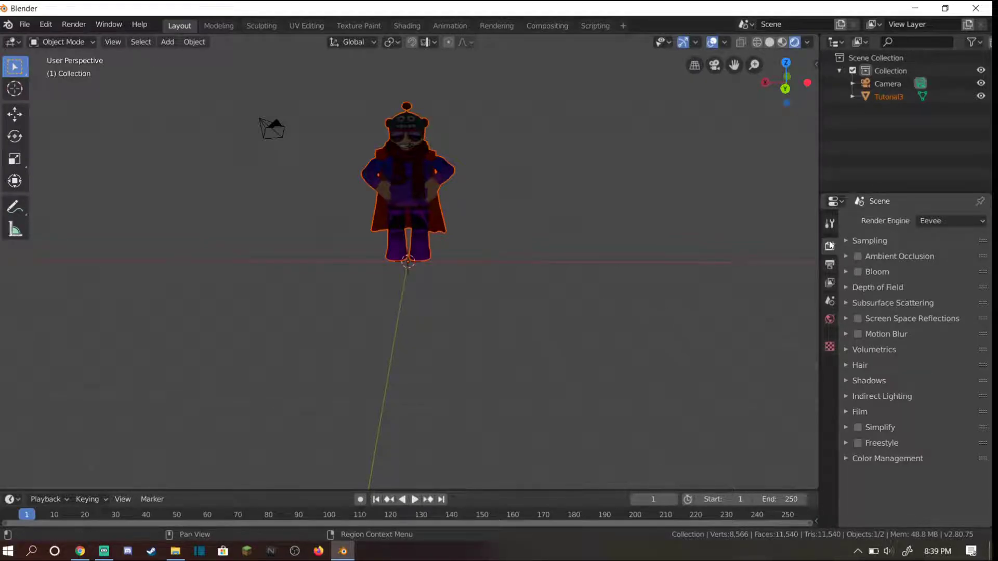
Make the render's film background transparent in the Eevee render settings
{"action": "left_click", "coordinate": [846, 412]}
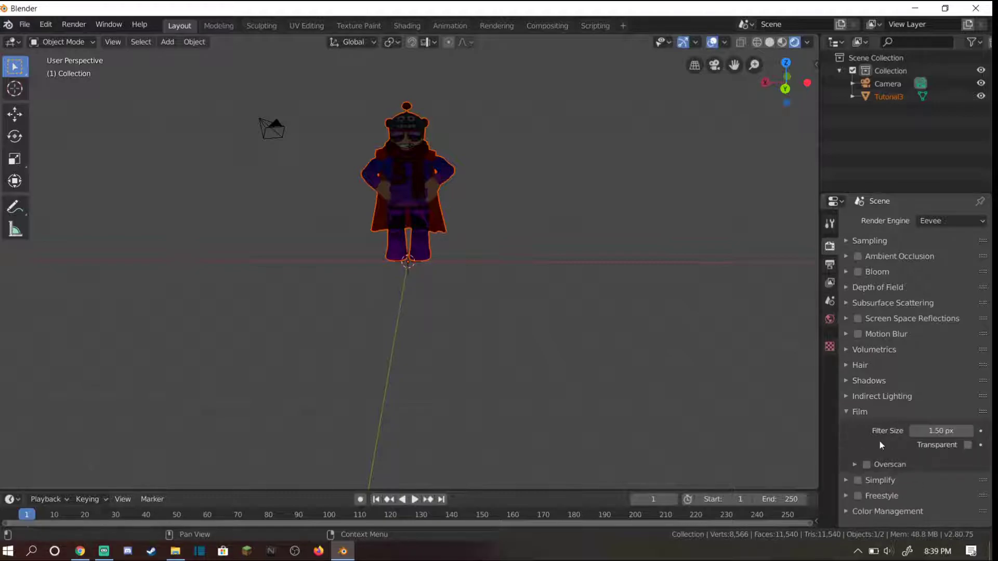
{"action": "left_click", "coordinate": [968, 445]}
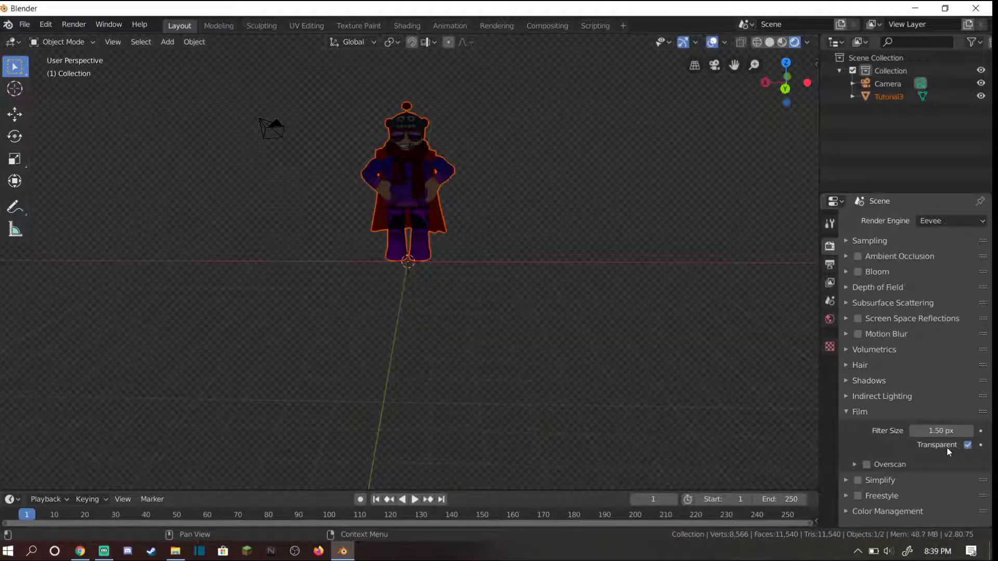
{"action": "mouse_move", "coordinate": [462, 266]}
{"action": "middle_mouse_down"}
{"action": "mouse_move", "coordinate": [572, 291]}
{"action": "mouse_move", "coordinate": [521, 297]}
{"action": "mouse_move", "coordinate": [436, 282]}
{"action": "mouse_move", "coordinate": [465, 266]}
{"action": "middle_mouse_up"}
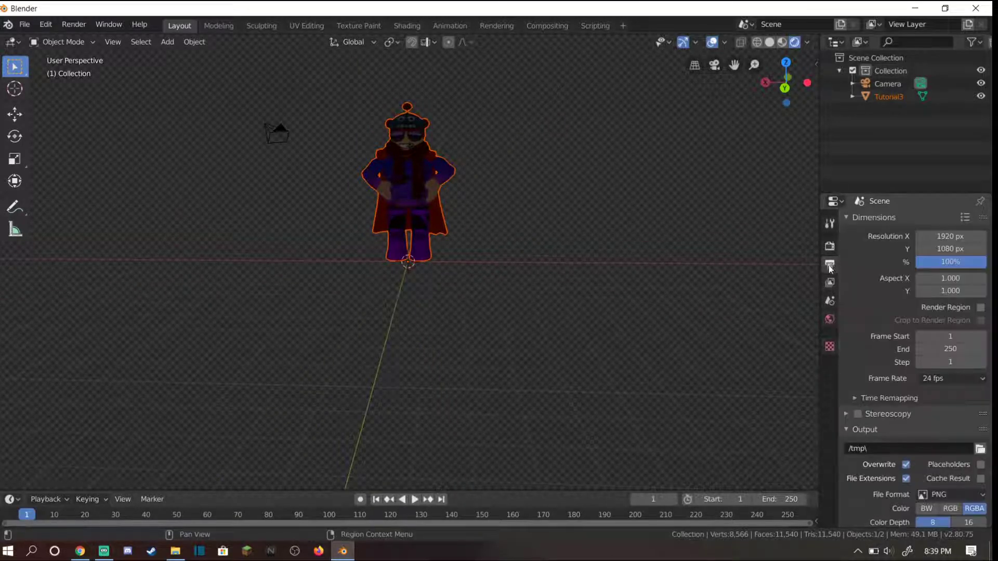
Set the render output resolution to 3840 px in X and 2160 px in Y
{"action": "left_click", "coordinate": [952, 237]}
{"action": "key", "text": "BackSpace"}
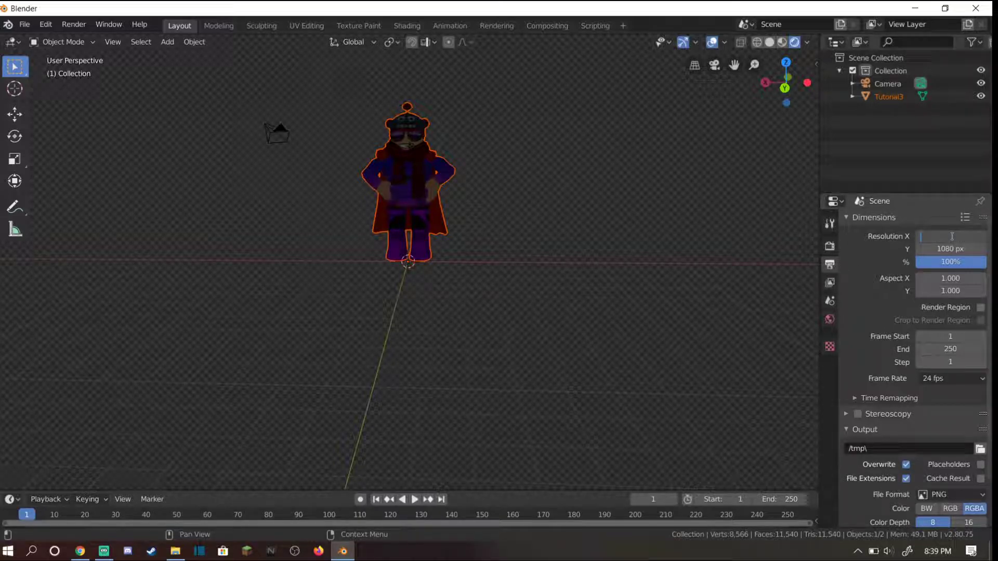
{"action": "type", "text": "3840"}
{"action": "key", "text": "Return"}
{"action": "left_click", "coordinate": [953, 250]}
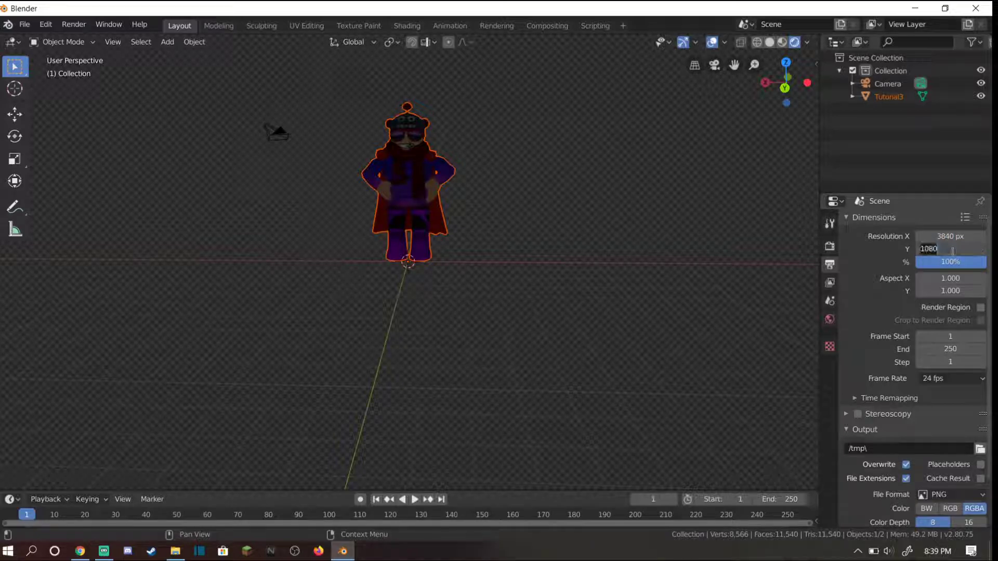
{"action": "type", "text": "2160"}
{"action": "key", "text": "Return"}
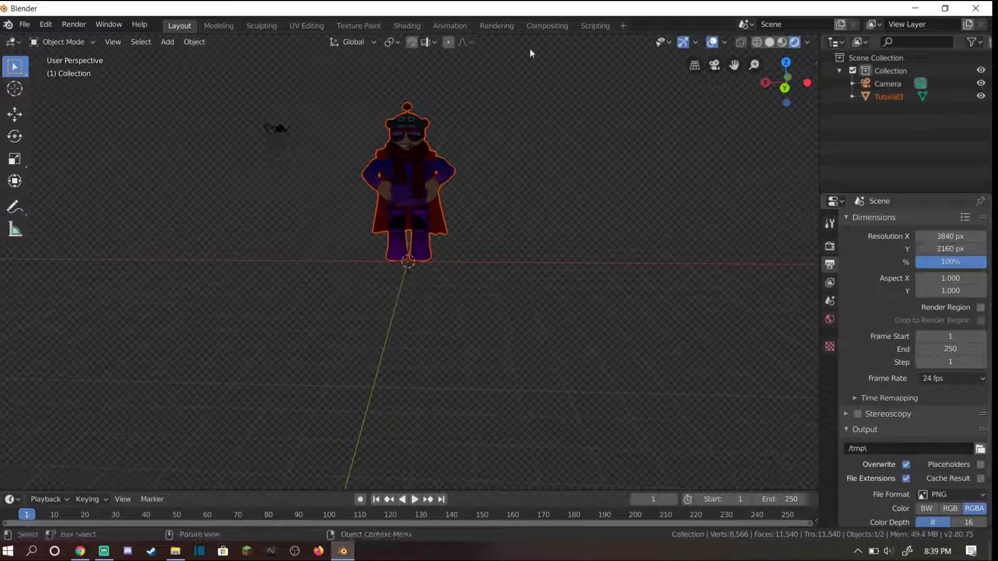
Add a point light to the scene with the imported character
{"action": "middle_click_drag", "start_coordinate": [610, 180], "coordinate": [614, 205]}
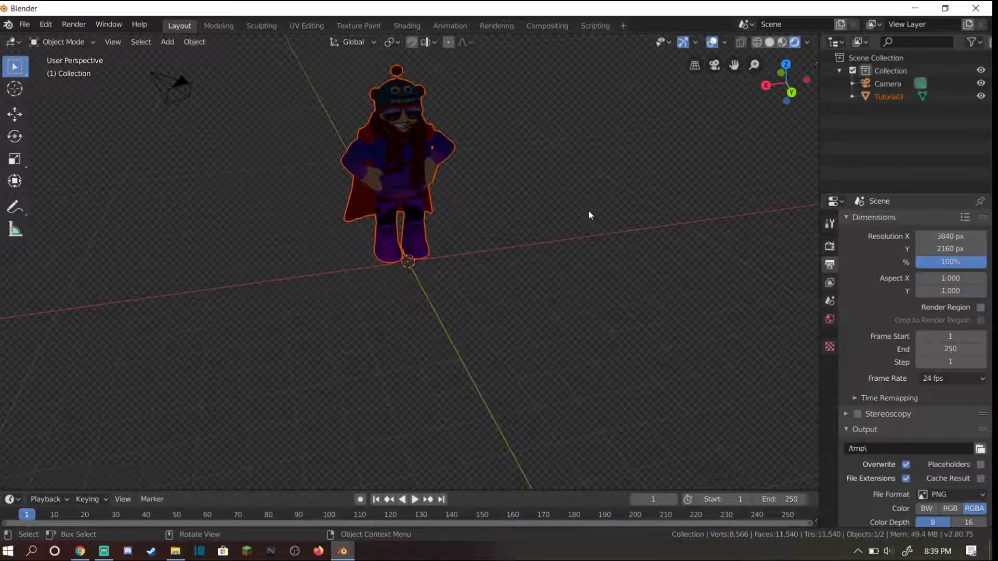
{"action": "scroll", "coordinate": [583, 207], "scroll_direction": "down", "scroll_amount": 4}
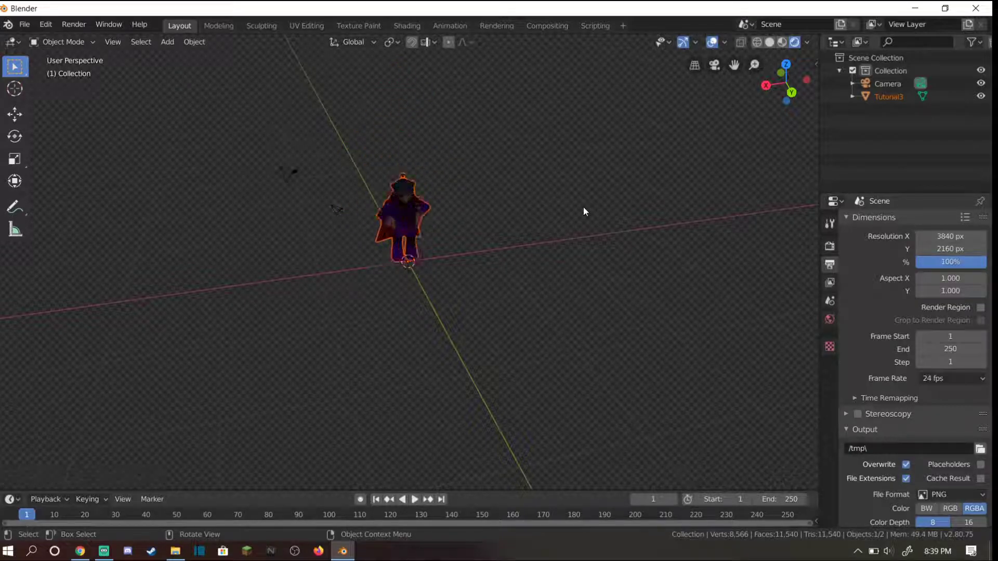
{"action": "scroll", "coordinate": [567, 207], "scroll_direction": "up", "scroll_amount": 5}
{"action": "mouse_move", "coordinate": [545, 208]}
{"action": "middle_mouse_down"}
{"action": "mouse_move", "coordinate": [457, 192]}
{"action": "mouse_move", "coordinate": [532, 197]}
{"action": "middle_mouse_up"}
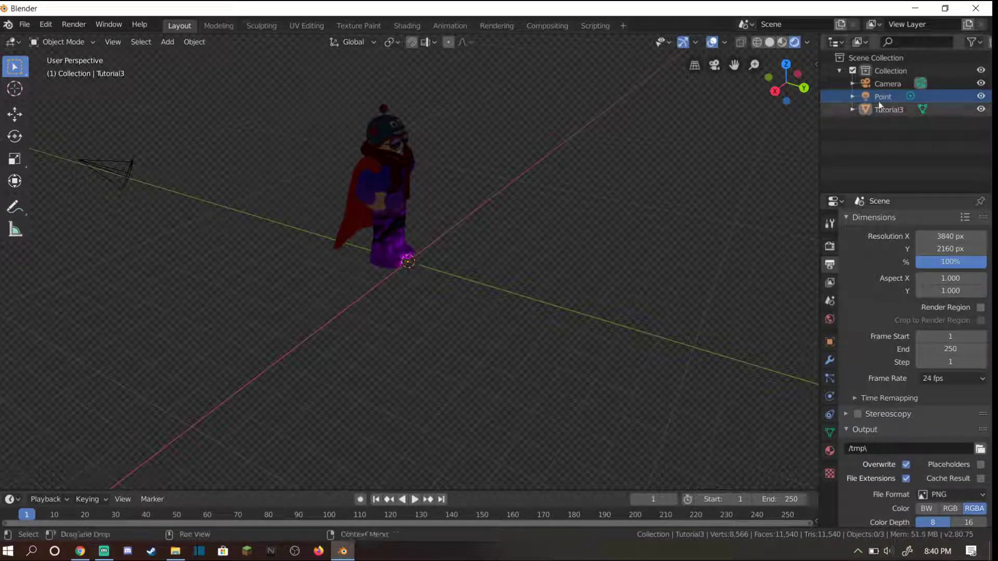
{"action": "scroll", "coordinate": [391, 277], "scroll_direction": "up", "scroll_amount": 3}
{"action": "scroll", "coordinate": [391, 271], "scroll_direction": "up", "scroll_amount": 2}
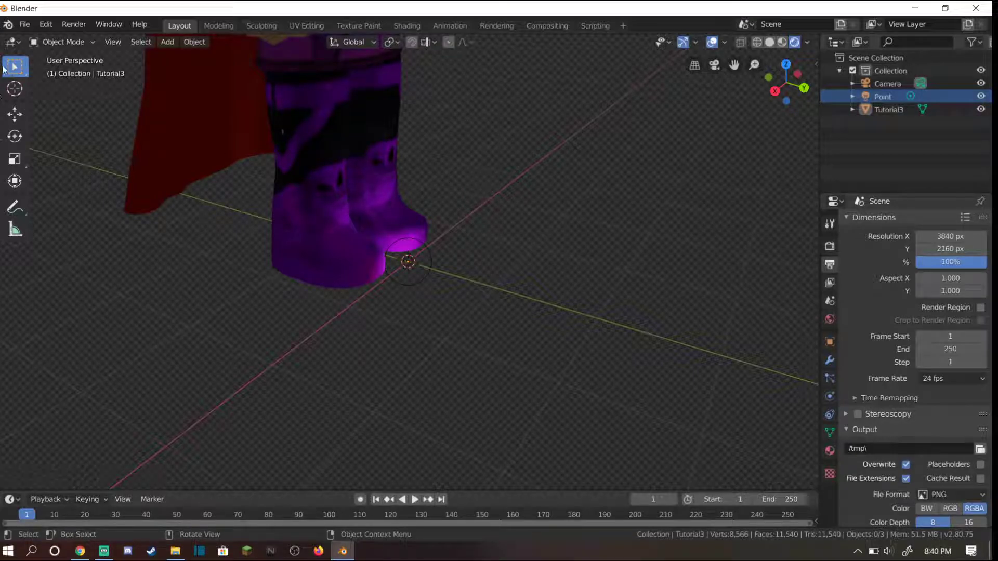
{"action": "left_click", "coordinate": [171, 44]}
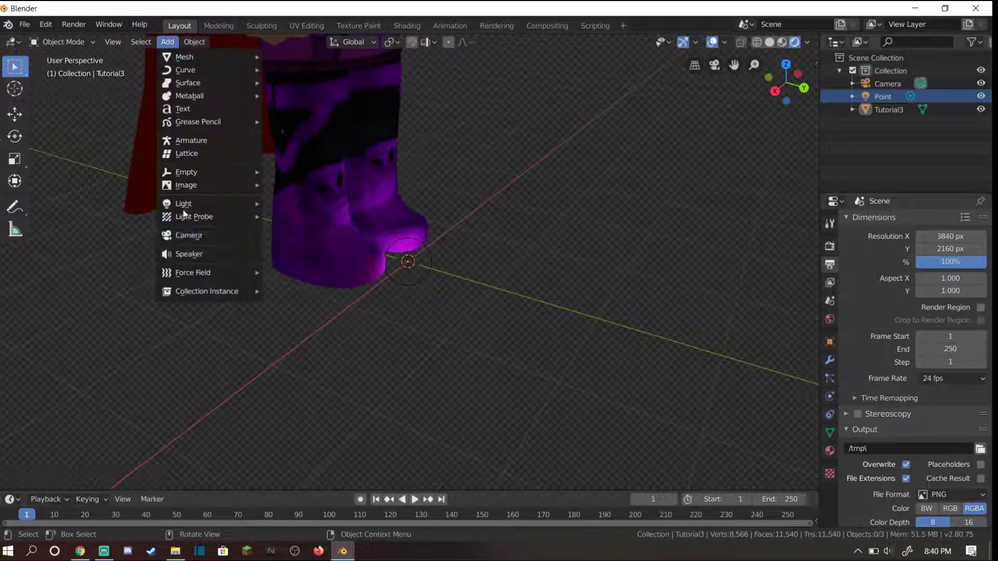
{"action": "mouse_move", "coordinate": [181, 206]}
{"action": "left_click", "coordinate": [283, 207]}
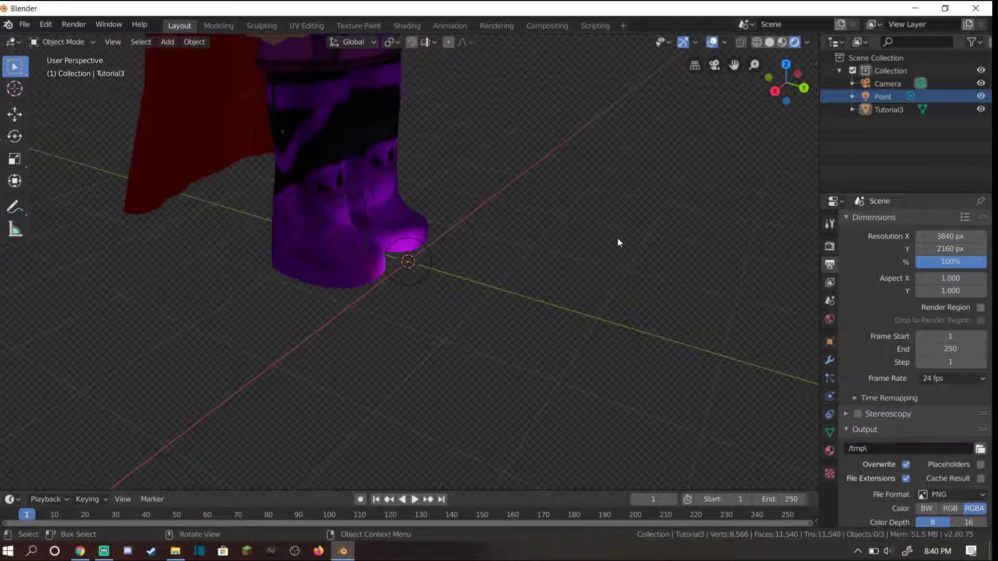
Move the point light upward and out in front of the character with the Transform gizmo
{"action": "middle_click_drag", "start_coordinate": [466, 249], "coordinate": [591, 241]}
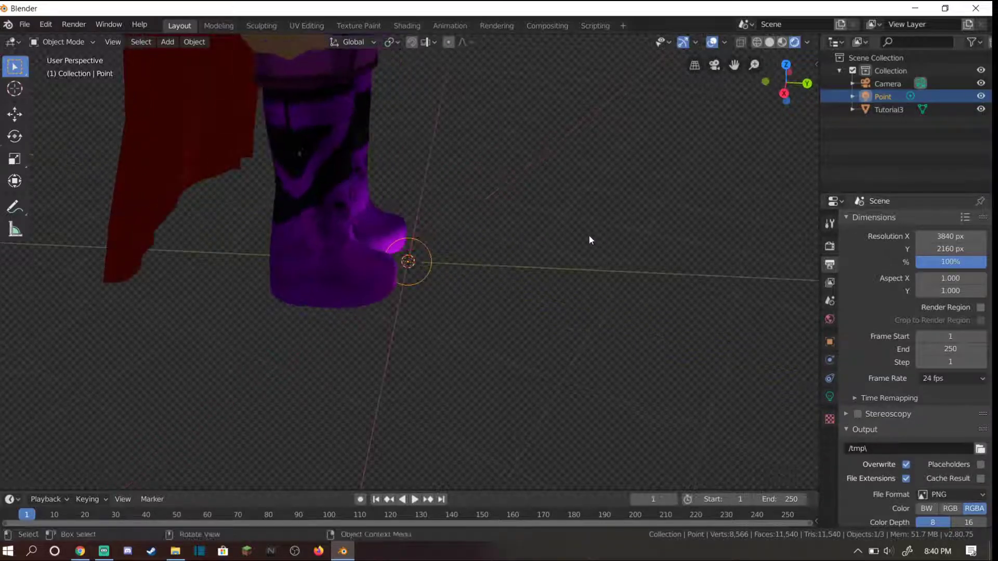
{"action": "left_click", "coordinate": [15, 181]}
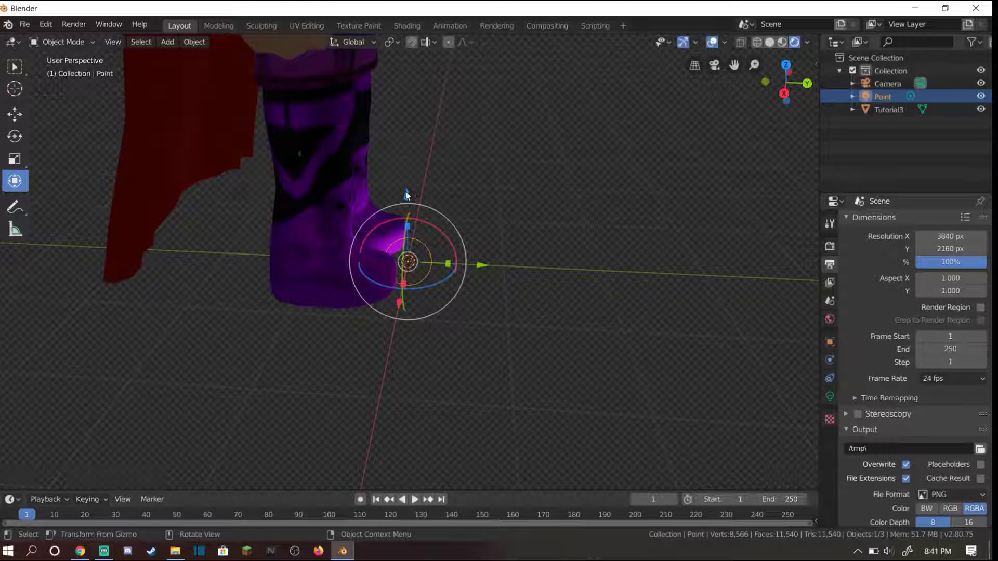
{"action": "left_click_drag", "start_coordinate": [406, 207], "coordinate": [405, 39]}
{"action": "middle_click_drag", "start_coordinate": [624, 457], "coordinate": [291, 119]}
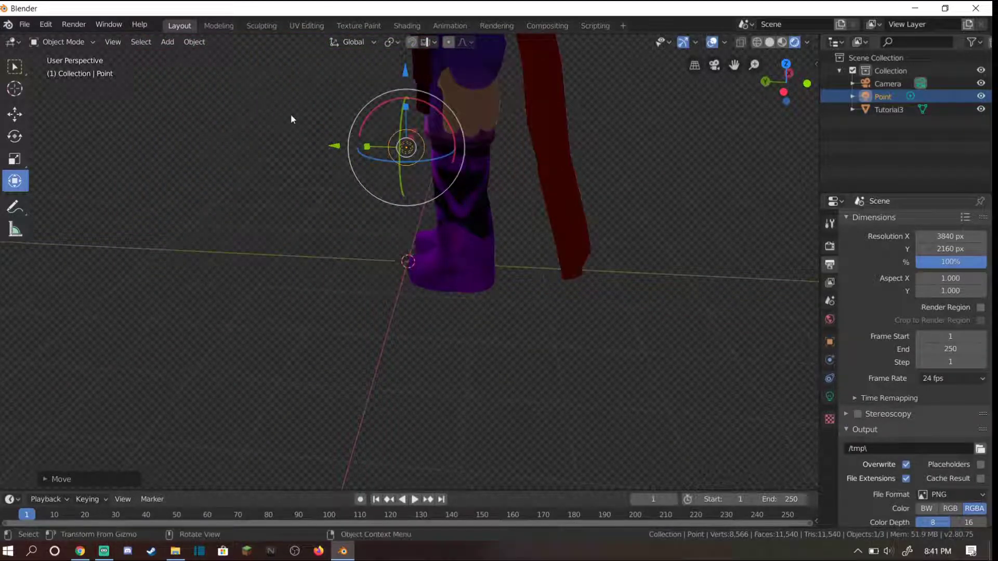
{"action": "middle_click_drag", "start_coordinate": [331, 149], "coordinate": [479, 211]}
{"action": "left_click_drag", "start_coordinate": [457, 154], "coordinate": [466, 490]}
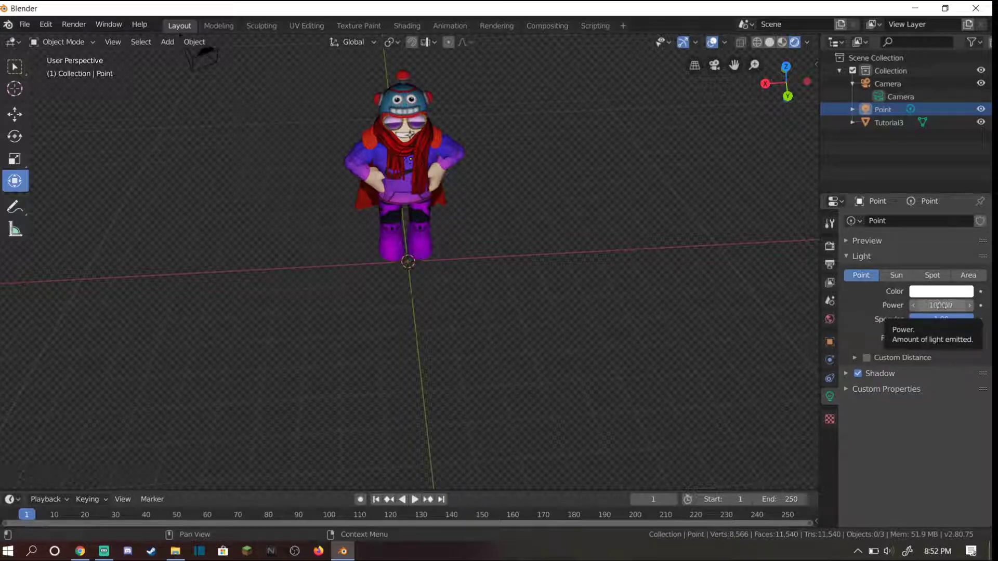
Look through the camera and fly it around to the character's front until the whole body fits inside the frame
{"action": "middle_click_drag", "start_coordinate": [458, 250], "coordinate": [338, 129]}
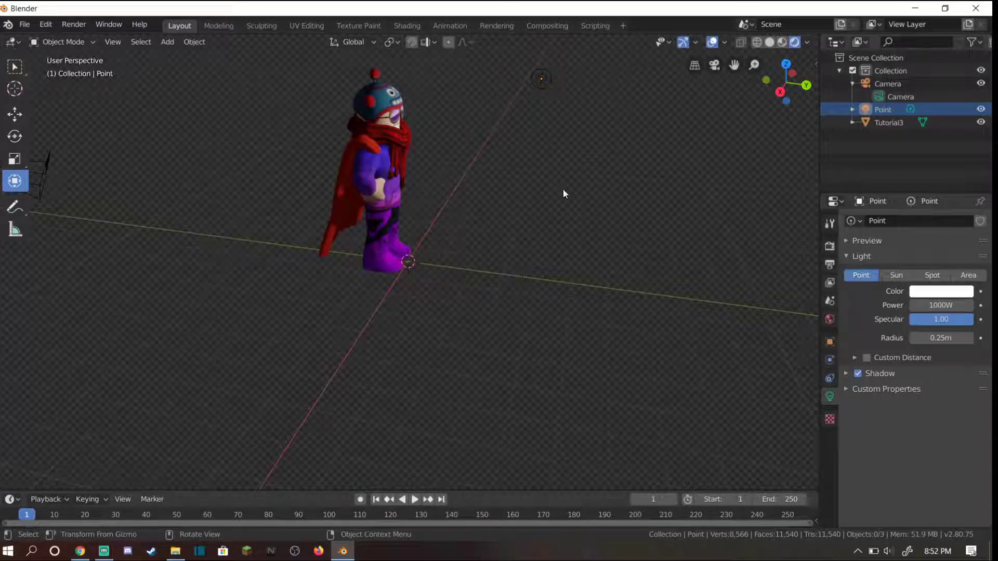
{"action": "middle_click_drag", "start_coordinate": [564, 194], "coordinate": [422, 170]}
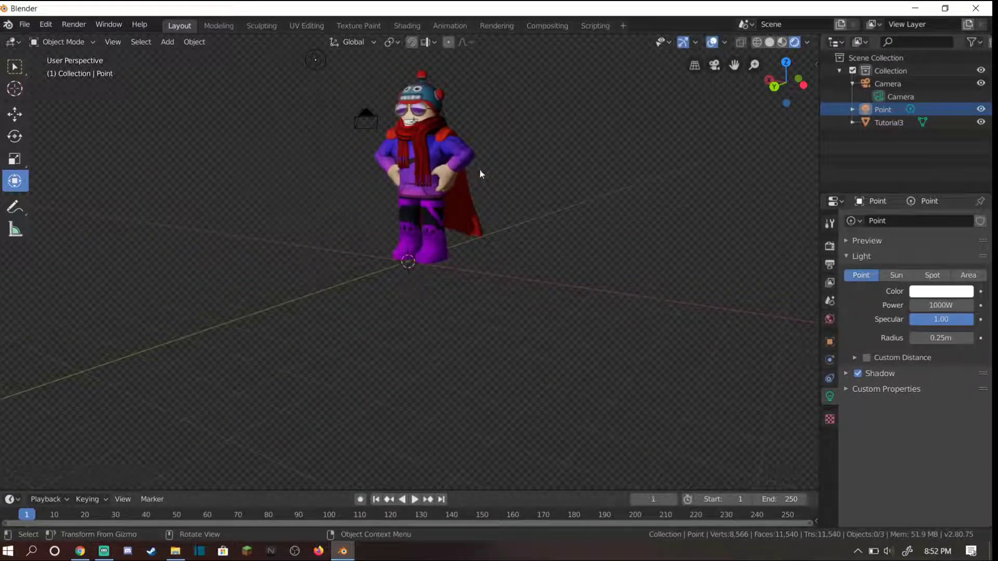
{"action": "middle_click_drag", "start_coordinate": [510, 175], "coordinate": [653, 94]}
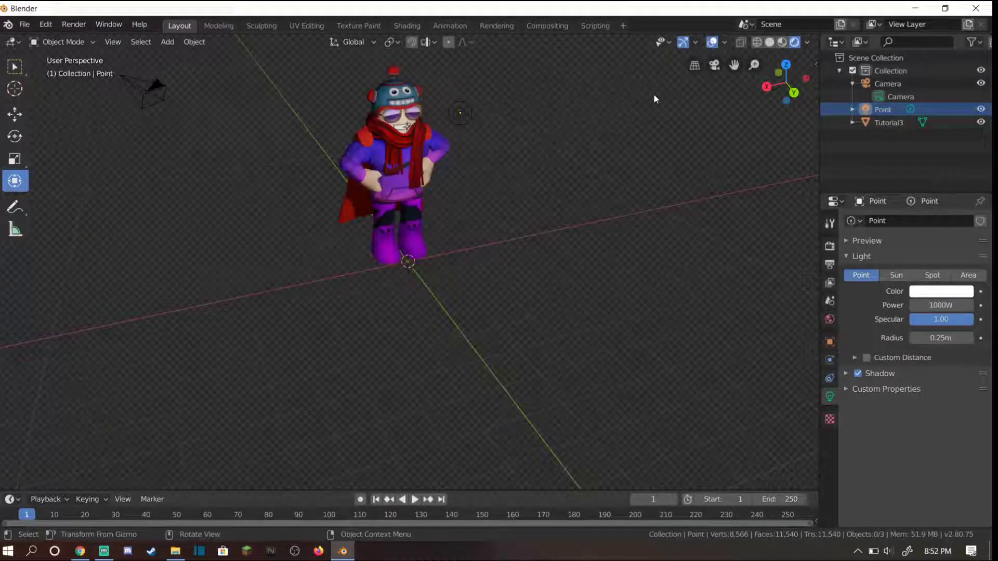
{"action": "left_click", "coordinate": [715, 66]}
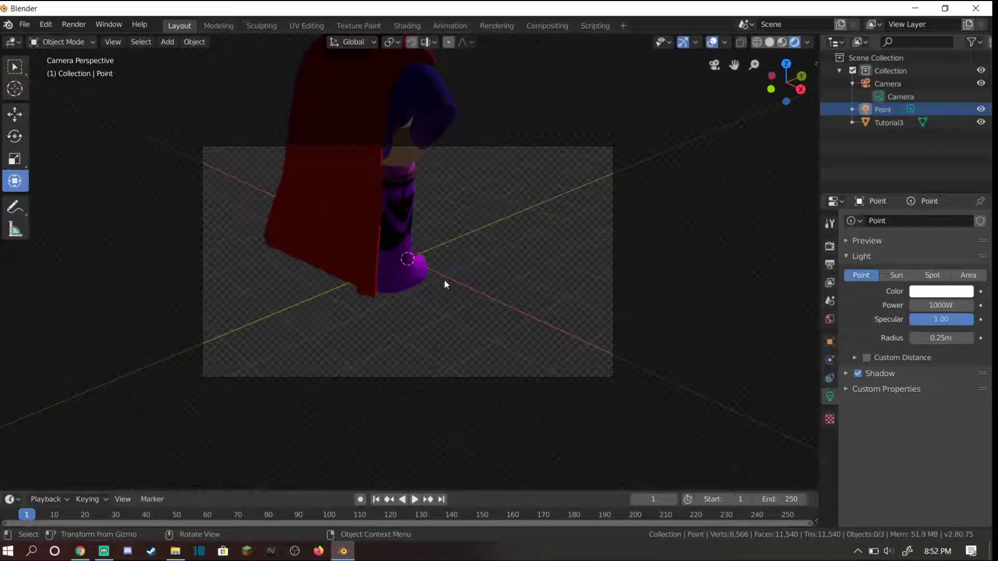
{"action": "key", "text": "shift"}
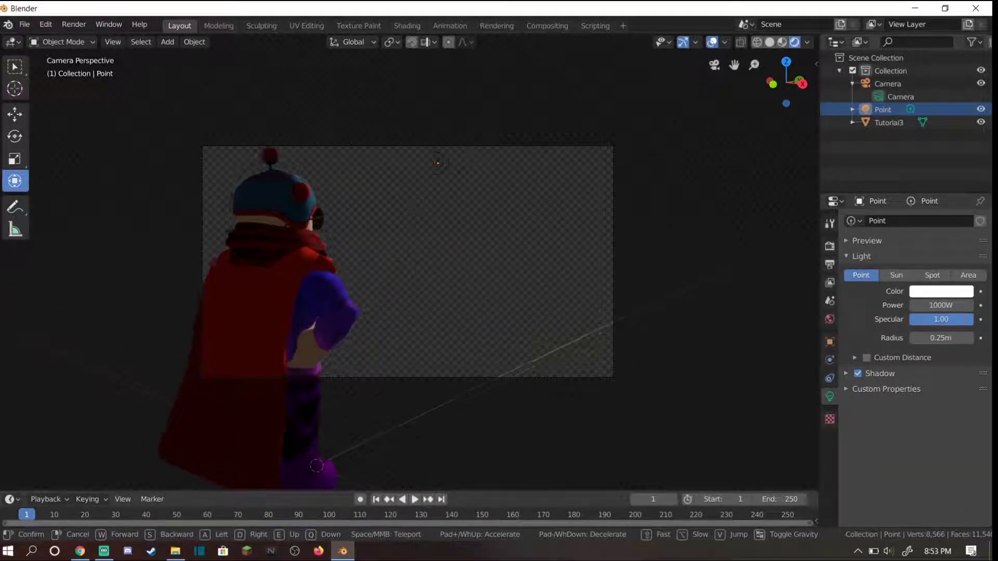
{"action": "key", "text": "w"}
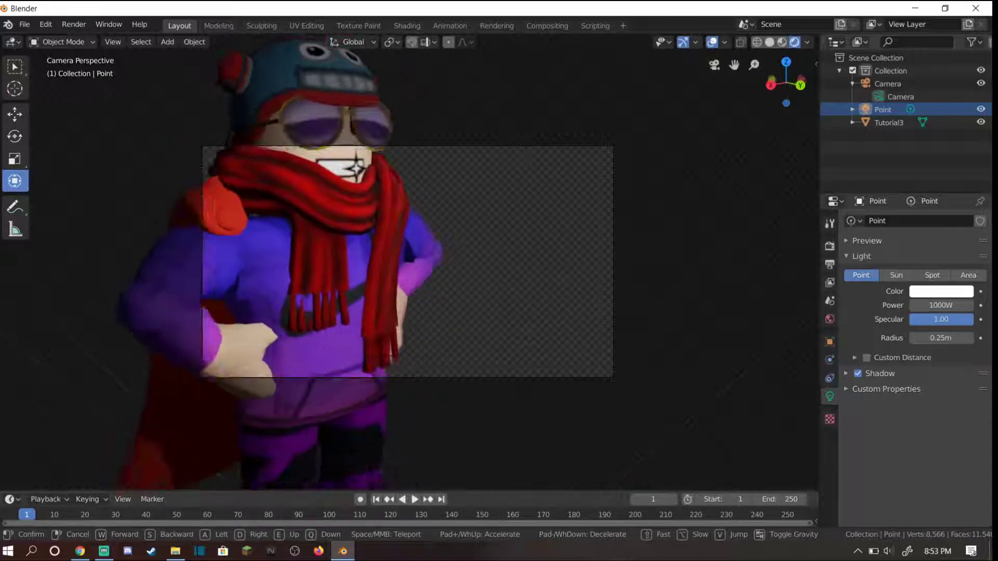
{"action": "key", "text": "s"}
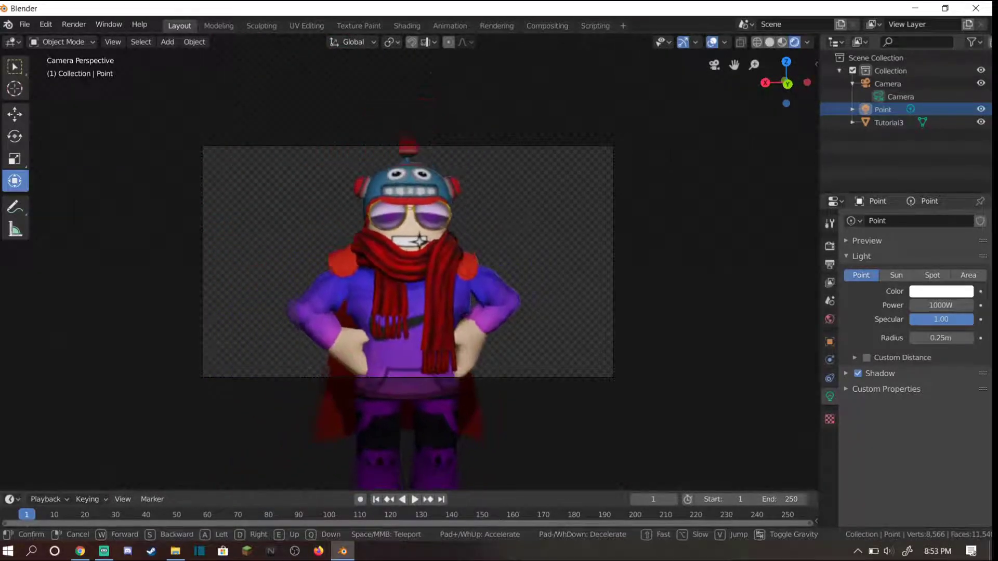
{"action": "key", "text": "s"}
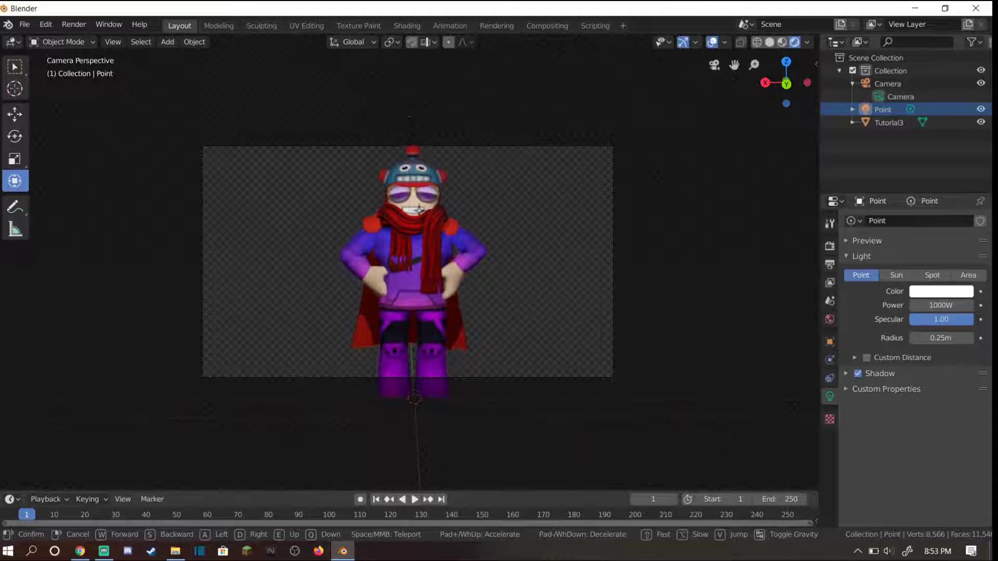
{"action": "key", "text": "s"}
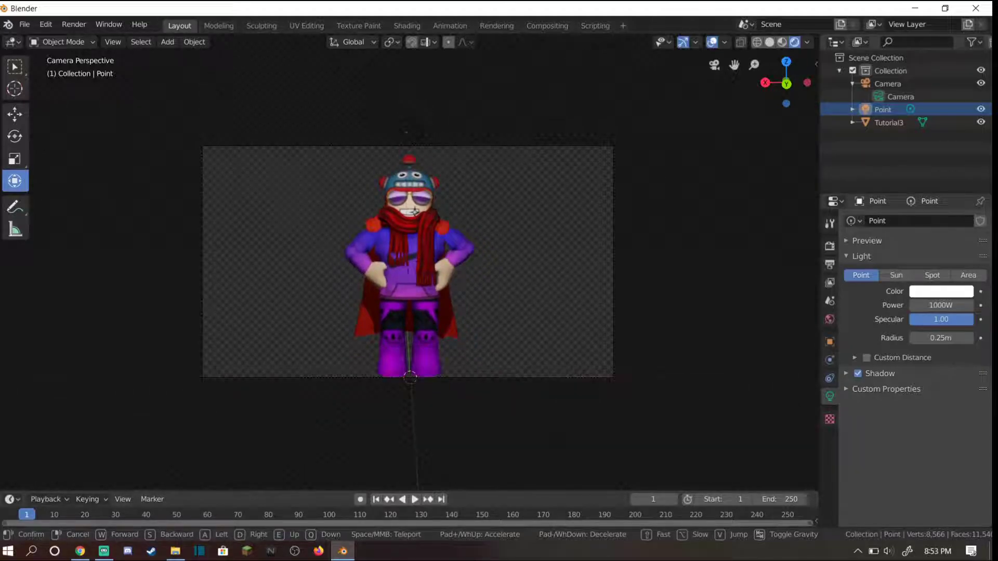
{"action": "key", "text": "w"}
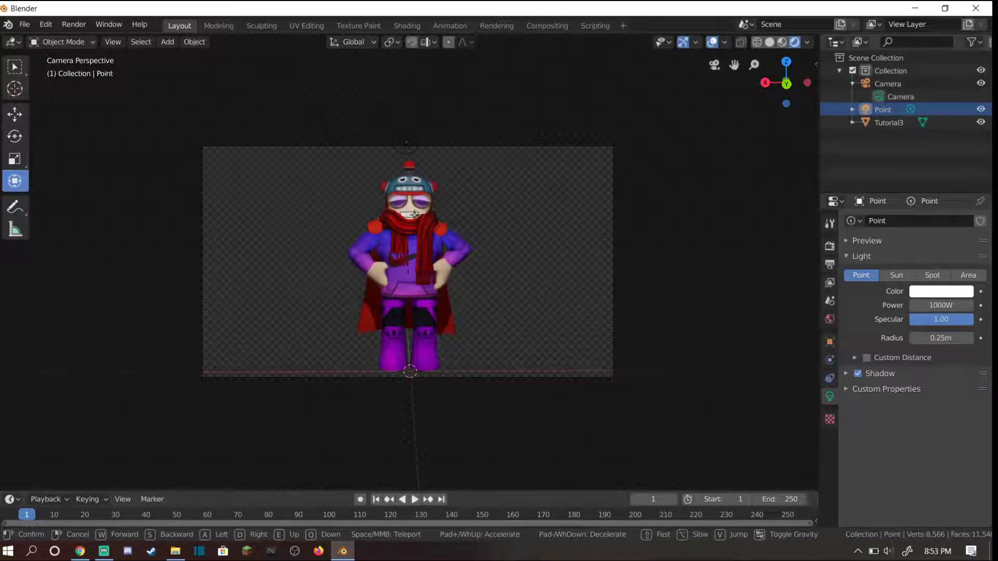
{"action": "key", "text": "d"}
{"action": "key", "text": "a"}
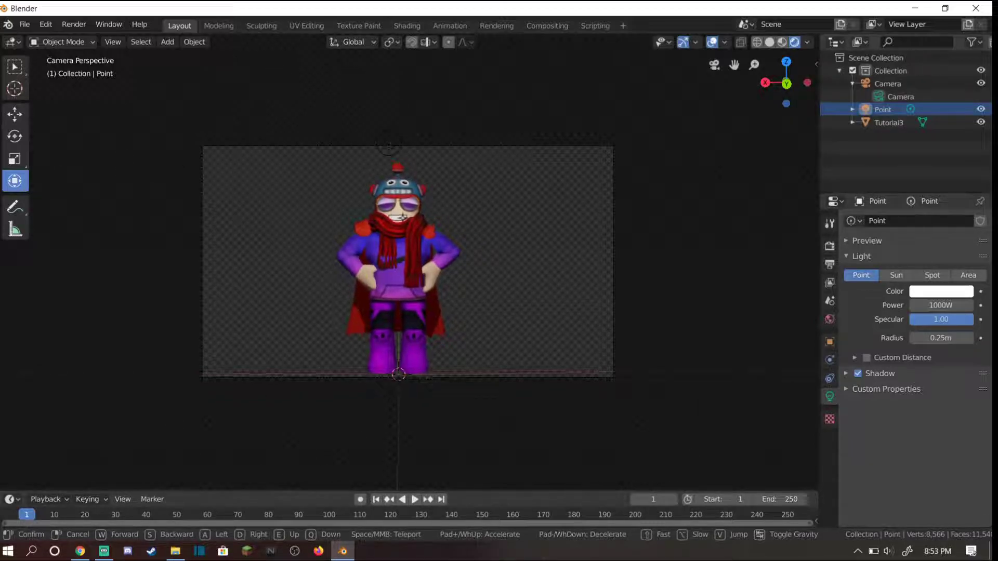
{"action": "left_click", "coordinate": [409, 262]}
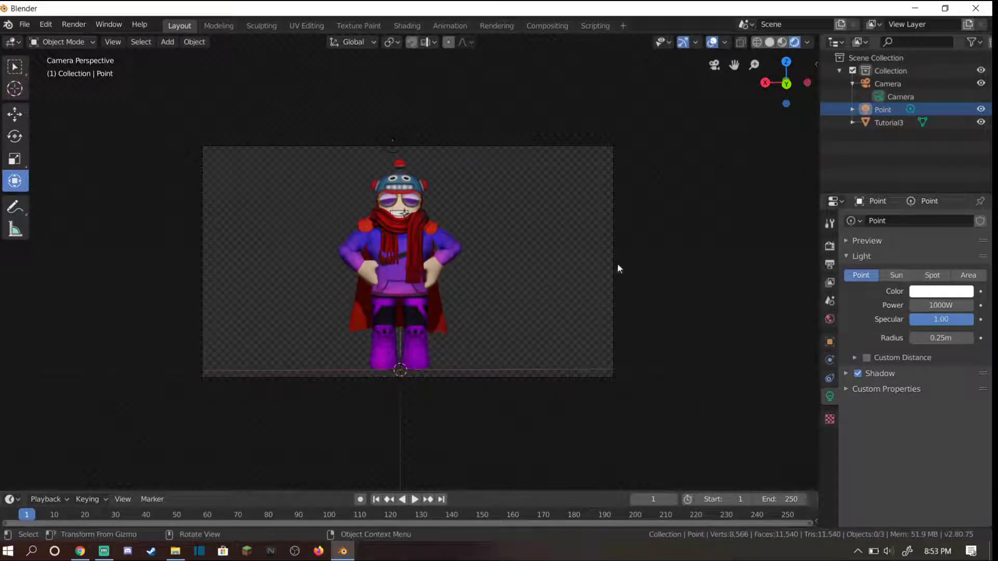
Render the scene as a still image and inspect the whole character in the render result
{"action": "middle_click_drag", "start_coordinate": [669, 268], "coordinate": [683, 304]}
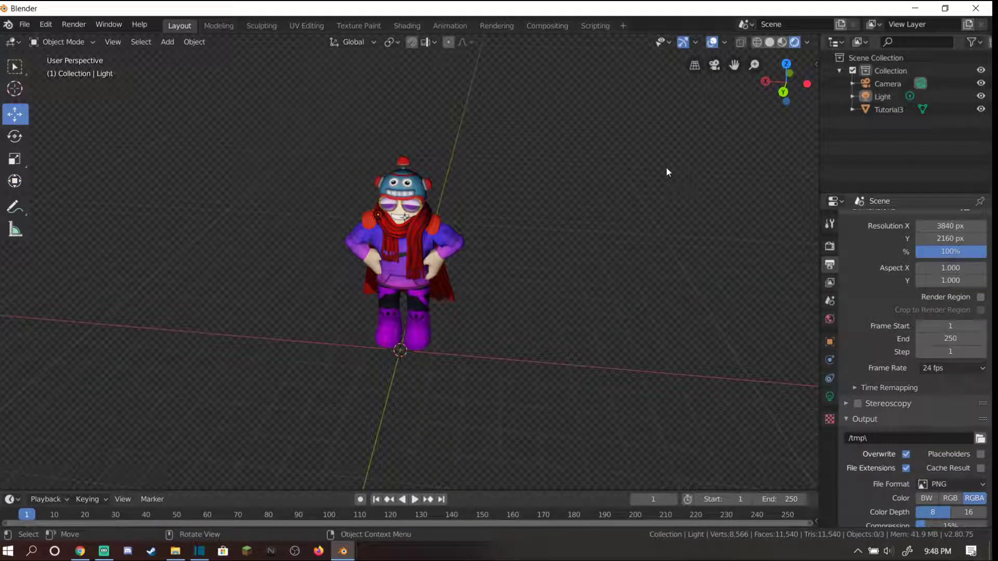
{"action": "left_click", "coordinate": [79, 24]}
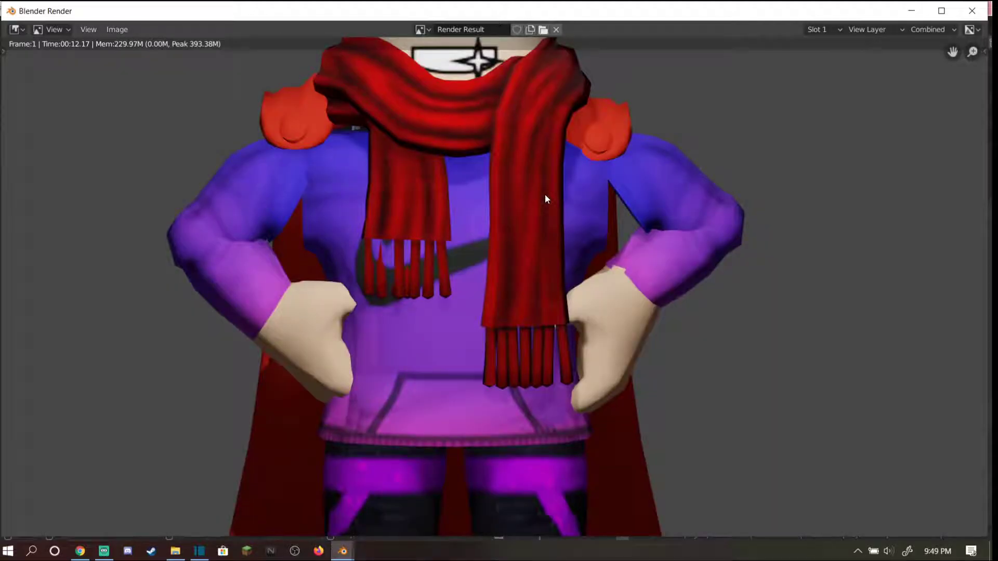
{"action": "scroll", "coordinate": [545, 194], "scroll_direction": "down", "scroll_amount": 4}
{"action": "mouse_move", "coordinate": [545, 198]}
{"action": "middle_mouse_down"}
{"action": "mouse_move", "coordinate": [522, 207]}
{"action": "mouse_move", "coordinate": [544, 162]}
{"action": "mouse_move", "coordinate": [591, 215]}
{"action": "mouse_move", "coordinate": [547, 211]}
{"action": "middle_mouse_up"}
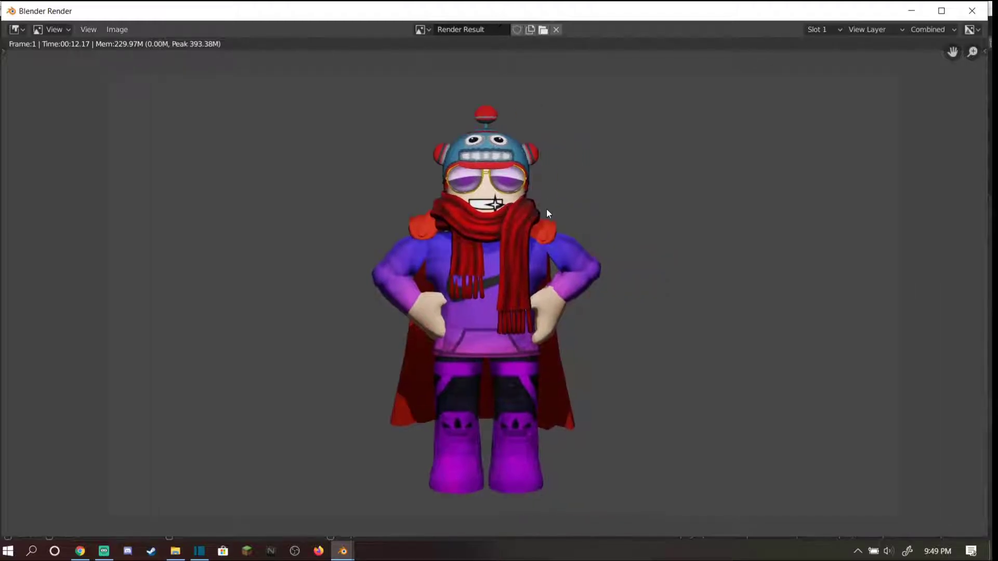
{"action": "scroll", "coordinate": [591, 236], "scroll_direction": "up", "scroll_amount": 1}
{"action": "middle_click_drag", "start_coordinate": [590, 237], "coordinate": [554, 232]}
{"action": "scroll", "coordinate": [561, 233], "scroll_direction": "down", "scroll_amount": 1}
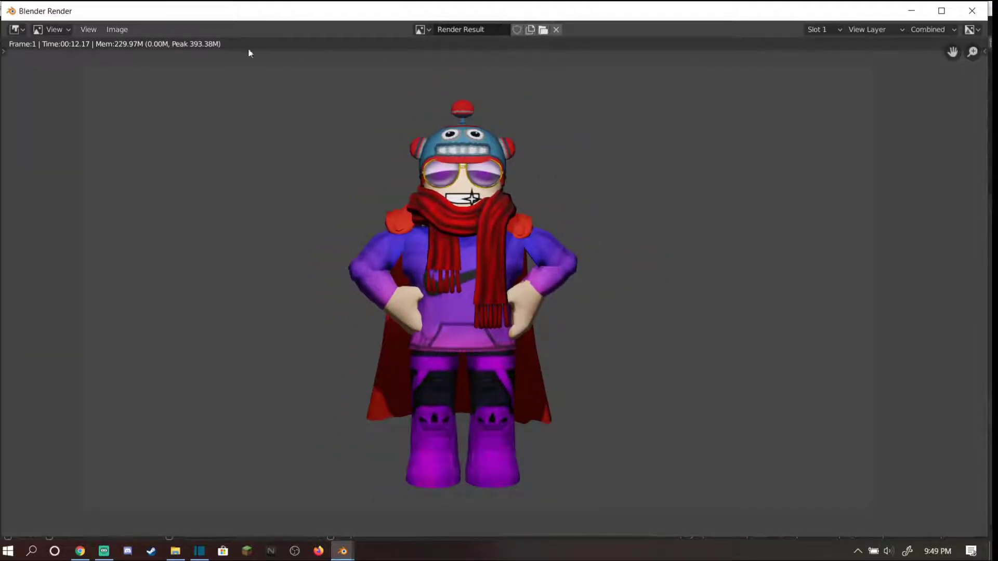
Open Save As for the rendered image and close the render window
{"action": "left_click", "coordinate": [129, 30]}
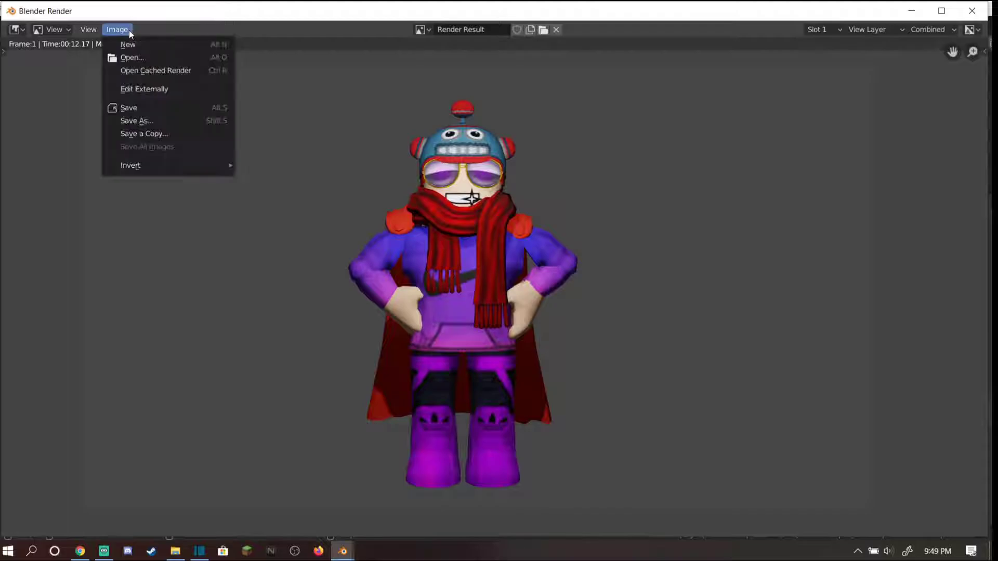
{"action": "left_click", "coordinate": [145, 119]}
{"action": "left_click", "coordinate": [976, 11]}
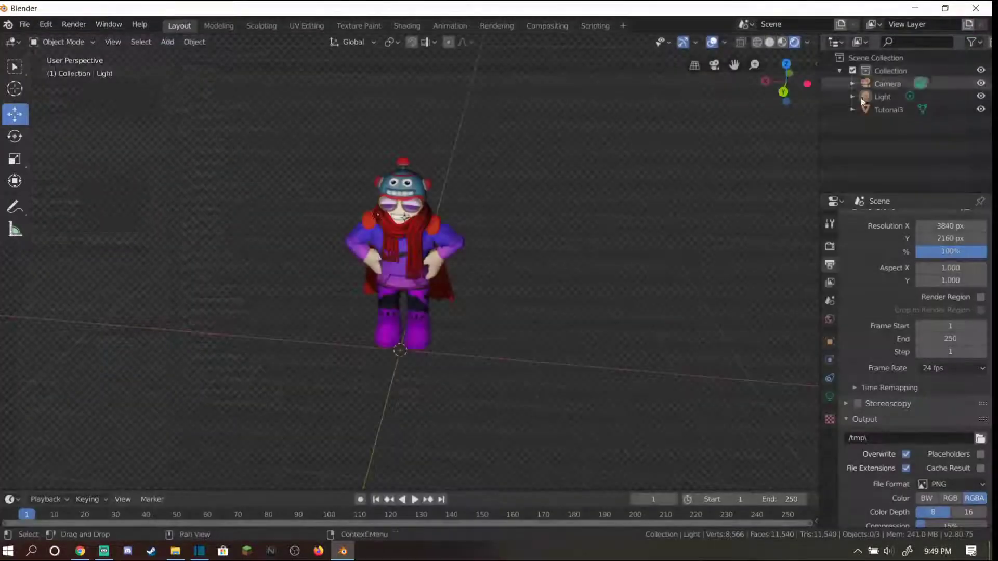